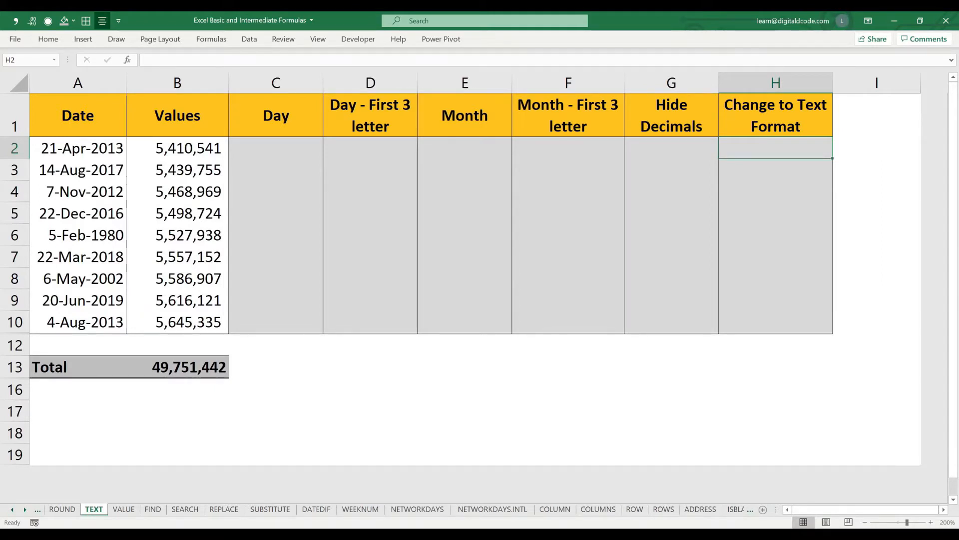
Select the Date column from its header through row 10 to review the source dates
{"action": "key", "text": "Left"}
{"action": "key", "text": "Left"}
{"action": "key", "text": "Left"}
{"action": "key", "text": "Left"}
{"action": "key", "text": "Left"}
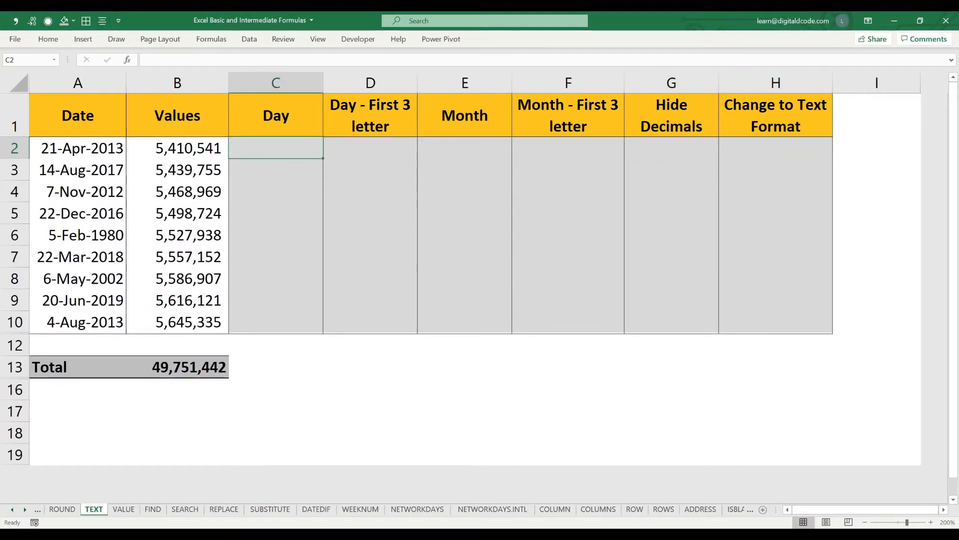
{"action": "key", "text": "Up"}
{"action": "key", "text": "Left"}
{"action": "key", "text": "Left"}
{"action": "key", "text": "shift+Down"}
{"action": "key", "text": "shift+Down"}
{"action": "key", "text": "shift+Down"}
{"action": "key", "text": "shift+Down"}
{"action": "key", "text": "shift+Down"}
{"action": "key", "text": "shift+Down"}
{"action": "key", "text": "shift+Down"}
{"action": "key", "text": "shift+Down"}
{"action": "key", "text": "shift+Down"}
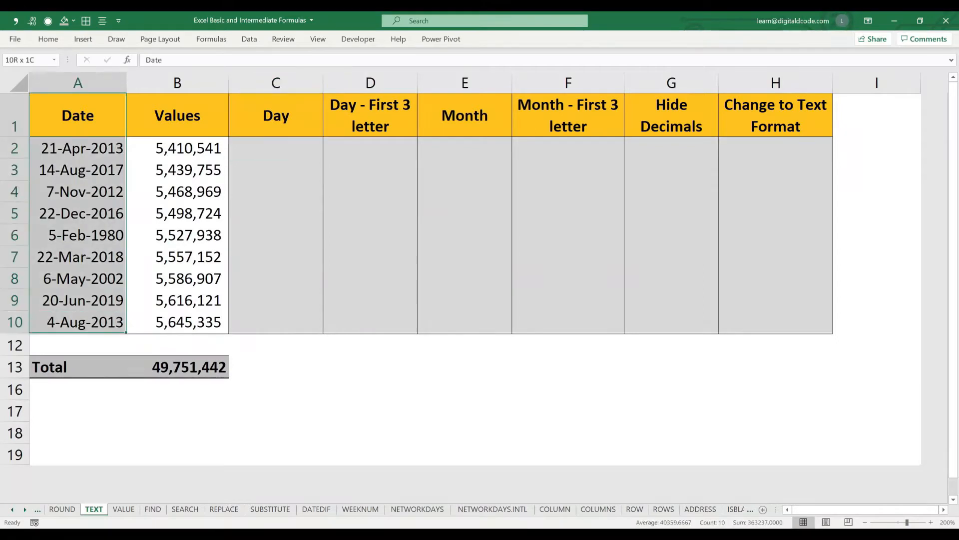
Select the Values column from its header through row 10 to review the source numbers
{"action": "key", "text": "Right"}
{"action": "key", "text": "shift+Down"}
{"action": "key", "text": "shift+Down"}
{"action": "key", "text": "shift+Down"}
{"action": "key", "text": "shift+Down"}
{"action": "key", "text": "shift+Down"}
{"action": "key", "text": "shift+Down"}
{"action": "key", "text": "shift+Down"}
{"action": "key", "text": "shift+Down"}
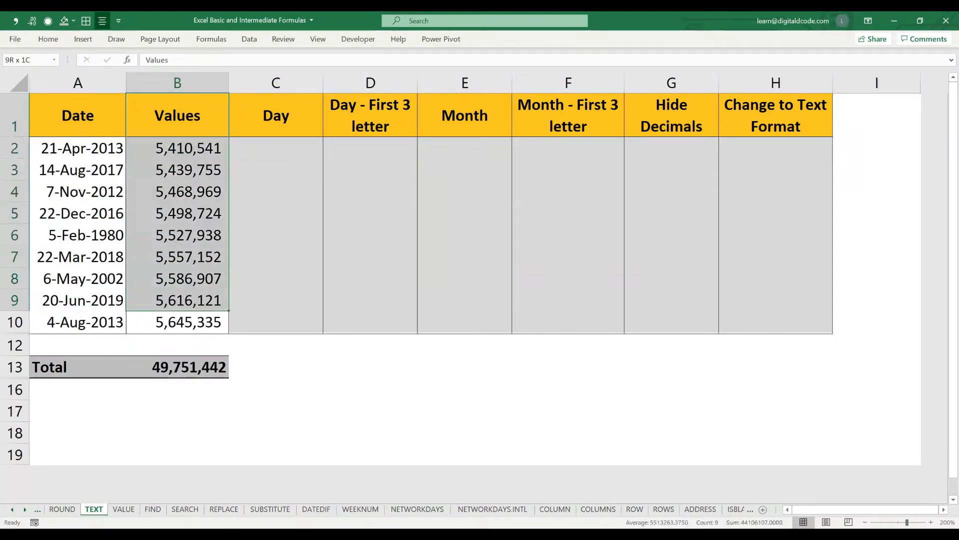
{"action": "key", "text": "shift+Down"}
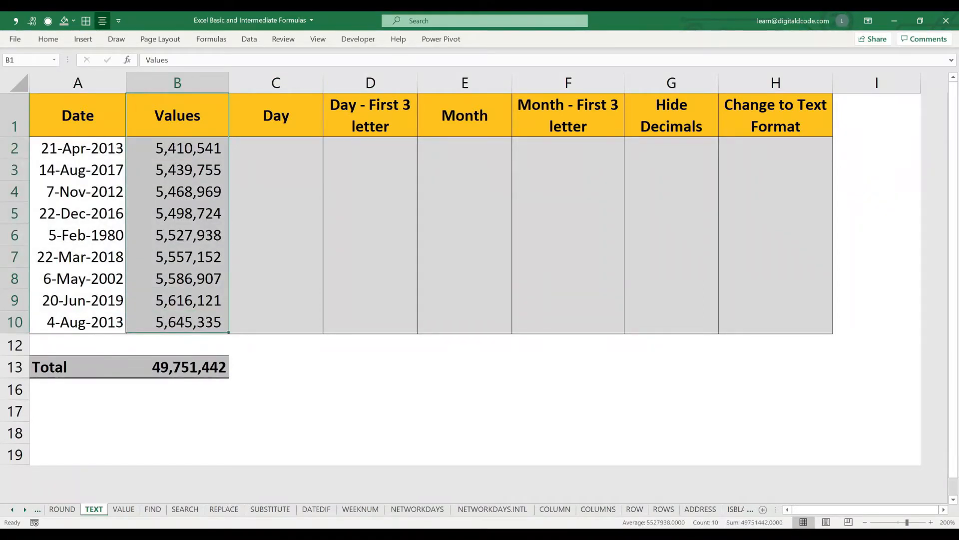
Enter the formula =TEXT(A2,"DDDD") in cell C2 to return the full day name of the date
{"action": "key", "text": "Right"}
{"action": "key", "text": "Down"}
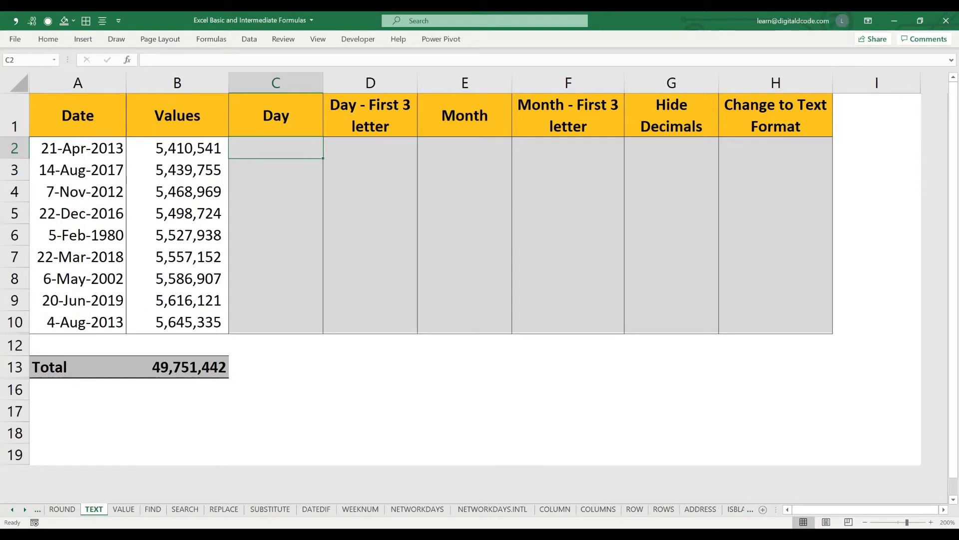
{"action": "type", "text": "=TE"}
{"action": "key", "text": "Tab"}
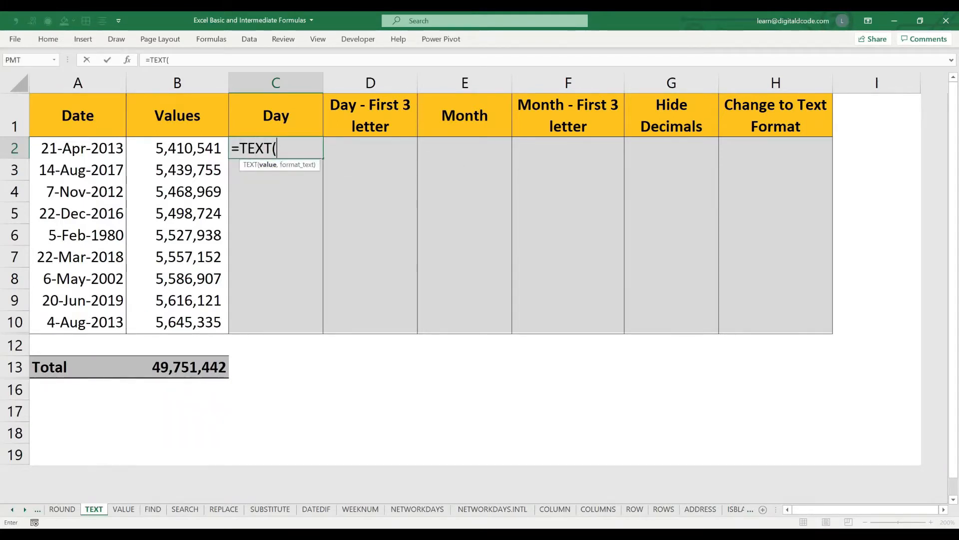
{"action": "left_click", "coordinate": [78, 148]}
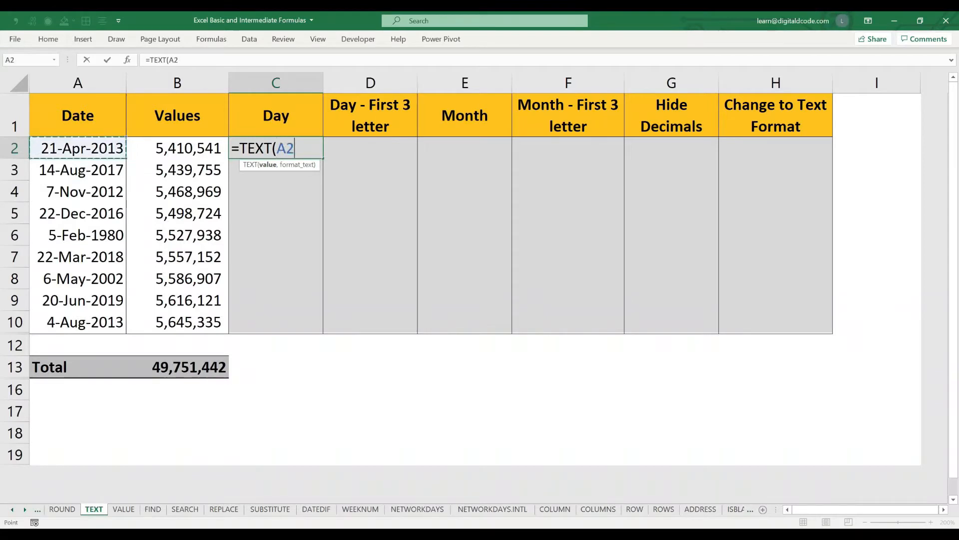
{"action": "type", "text": ","}
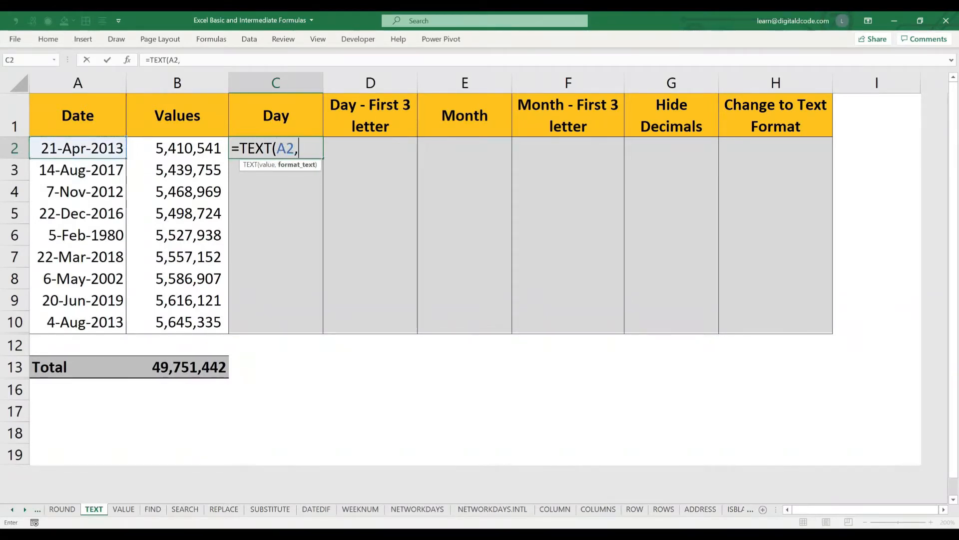
{"action": "type", "text": "\""}
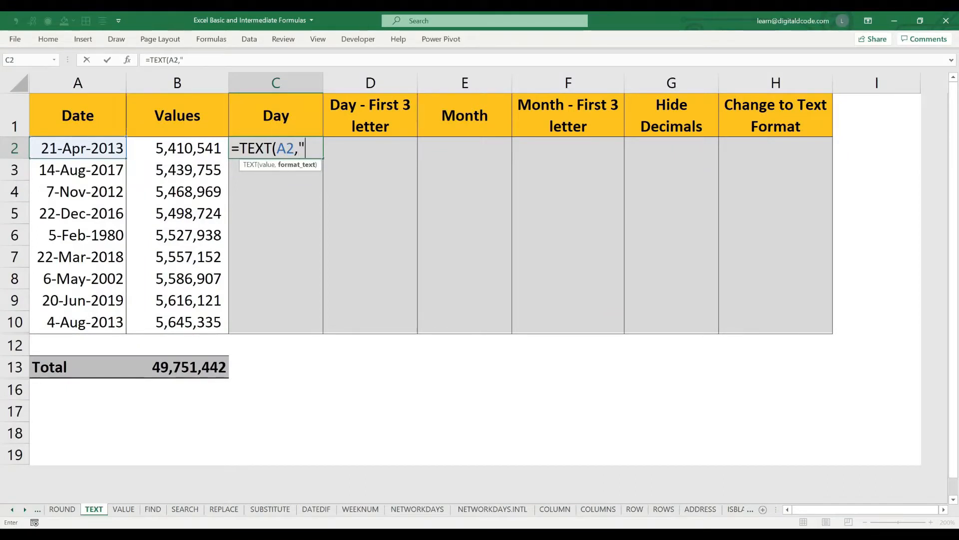
{"action": "type", "text": "DDDD"}
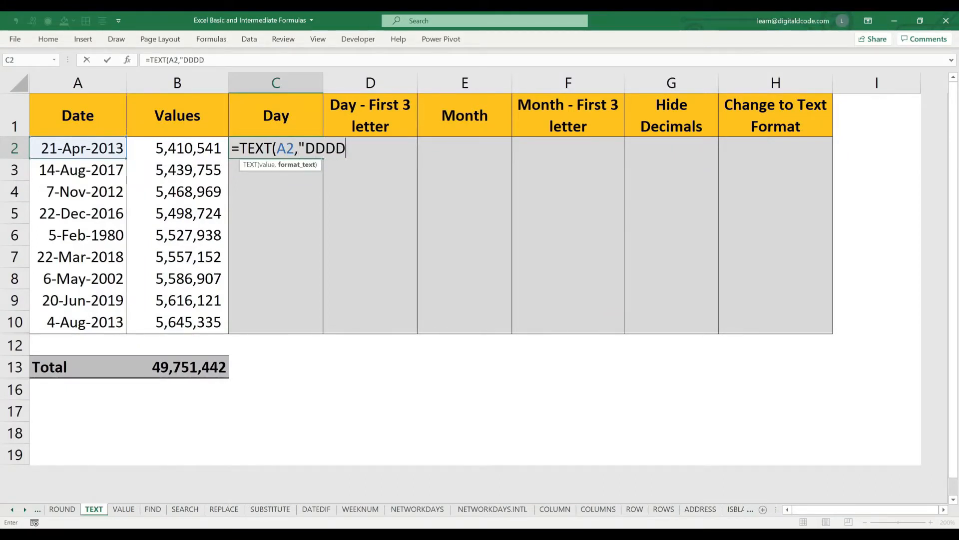
{"action": "type", "text": "\""}
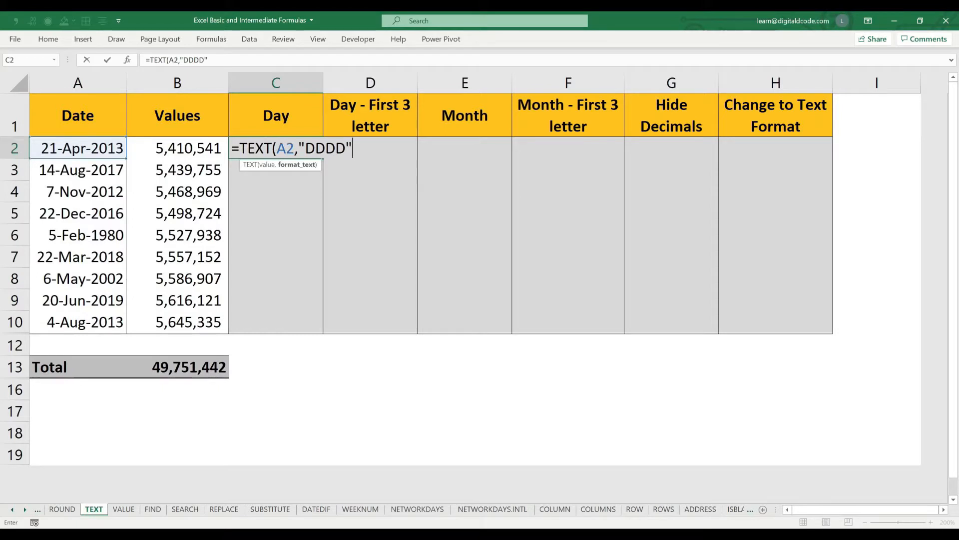
{"action": "key", "text": "Return"}
Copy the full day name formula from C2 down the Day column through C10
{"action": "key", "text": "Up"}
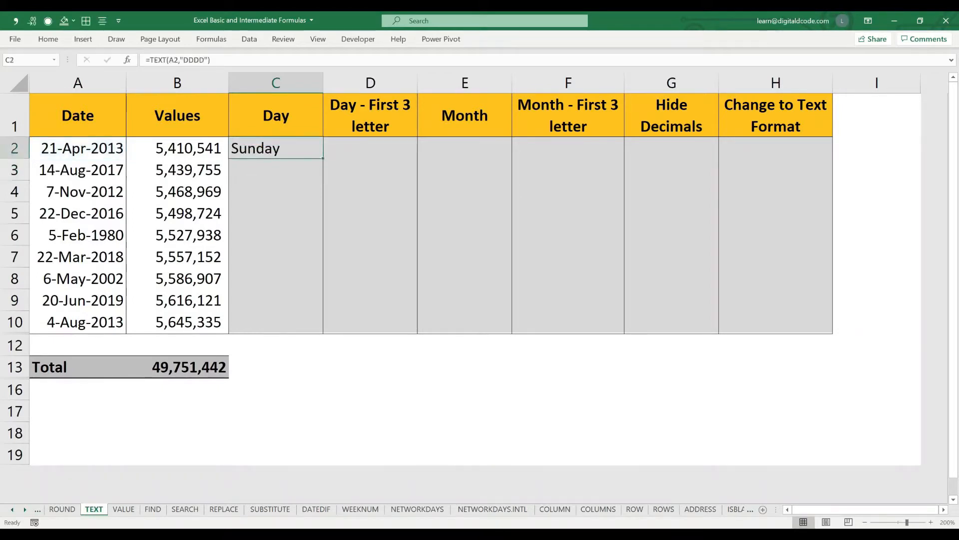
{"action": "key", "text": "ctrl+c"}
{"action": "key", "text": "shift+Down"}
{"action": "key", "text": "shift+Down"}
{"action": "key", "text": "shift+Down"}
{"action": "key", "text": "shift+Down"}
{"action": "key", "text": "shift+Down"}
{"action": "key", "text": "shift+Down"}
{"action": "key", "text": "shift+Down"}
{"action": "key", "text": "shift+Down"}
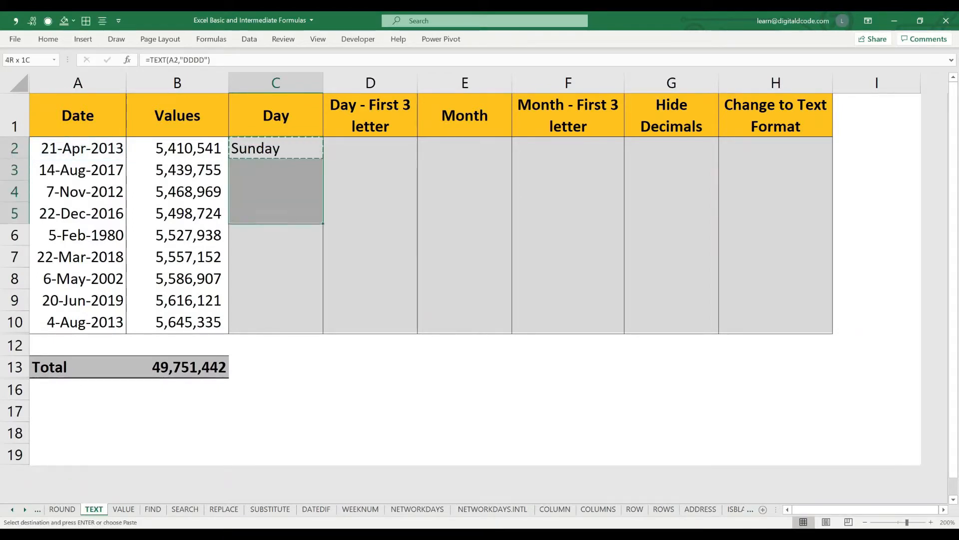
{"action": "key", "text": "Return"}
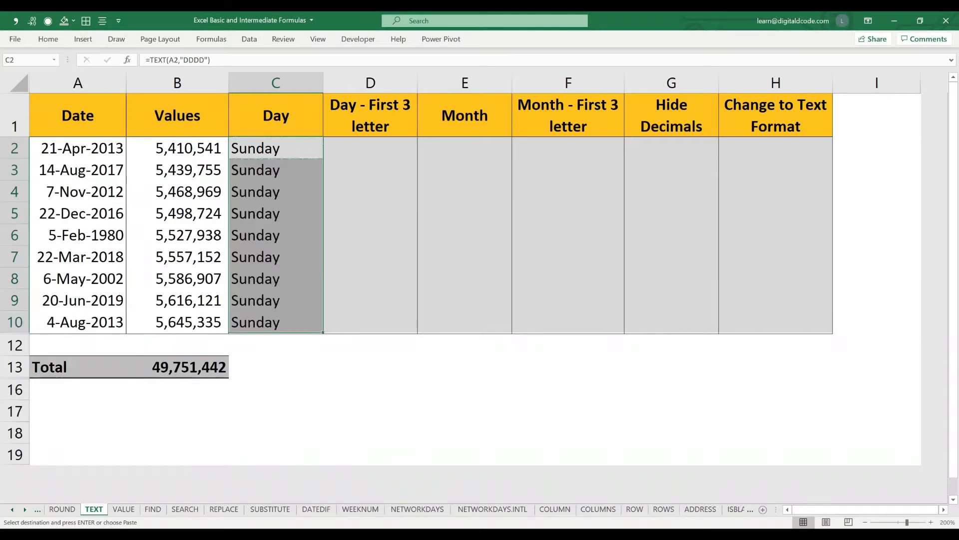
{"action": "left_click_drag", "start_coordinate": [276, 148], "coordinate": [276, 322]}
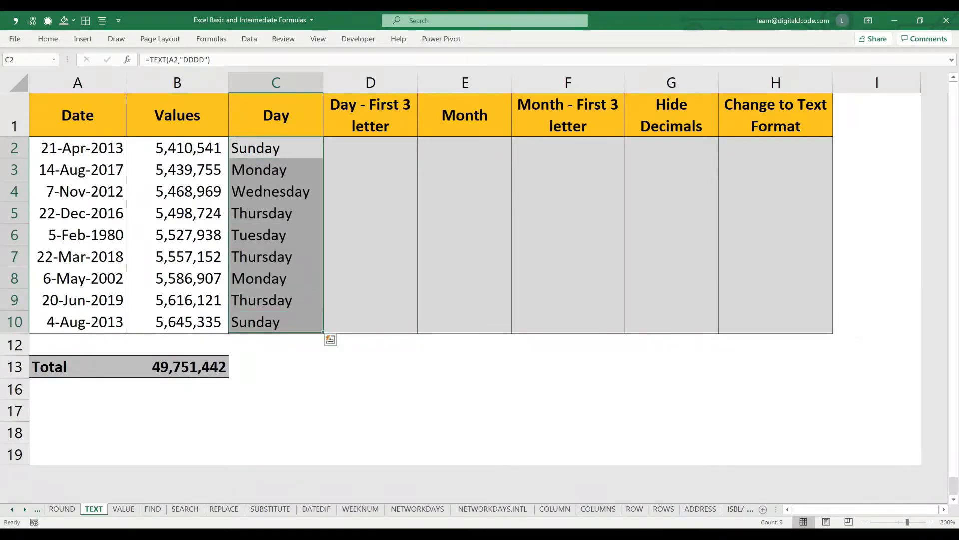
Enter the formula =TEXT(A2,"DDD") in cell D2 to return the three-letter day name
{"action": "left_click", "coordinate": [370, 149]}
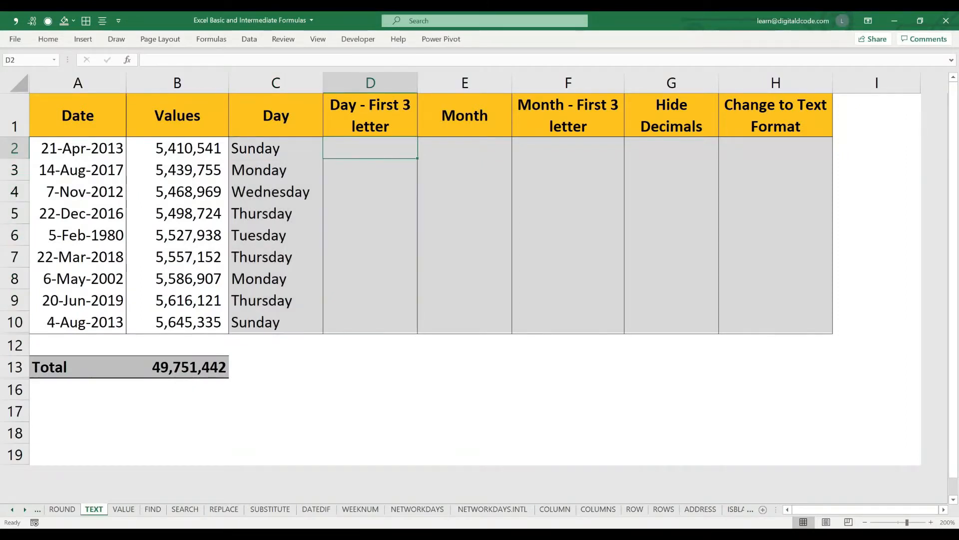
{"action": "type", "text": "="}
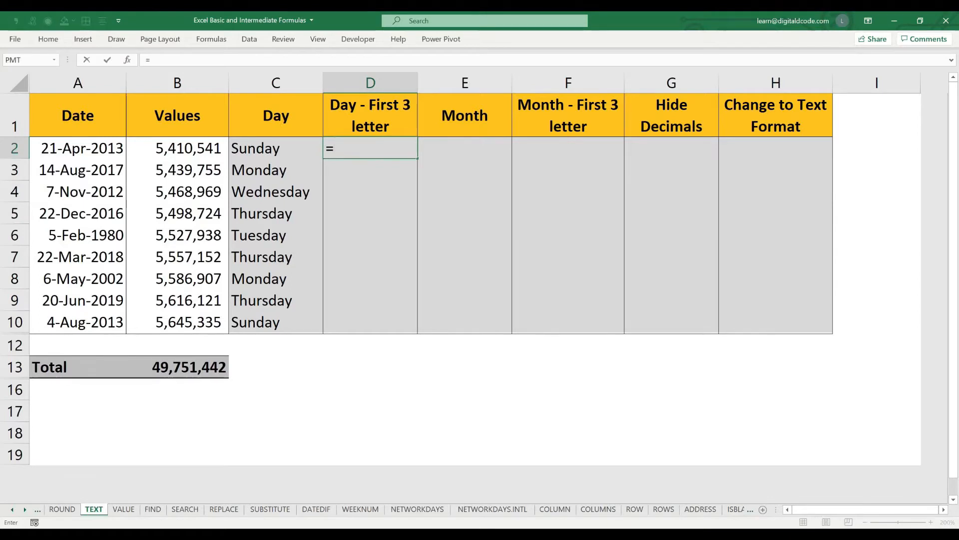
{"action": "type", "text": "TEXT("}
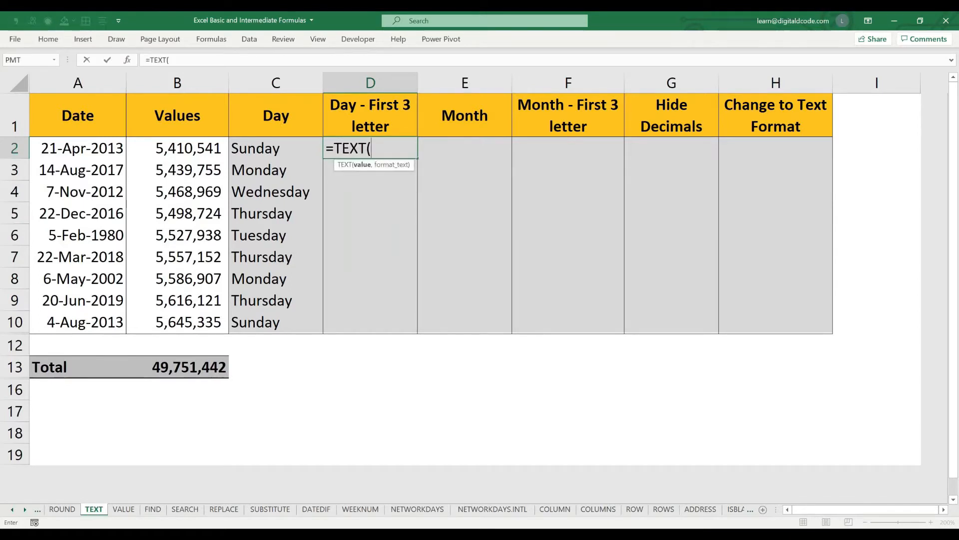
{"action": "key", "text": "Left"}
{"action": "key", "text": "Left"}
{"action": "key", "text": "Left"}
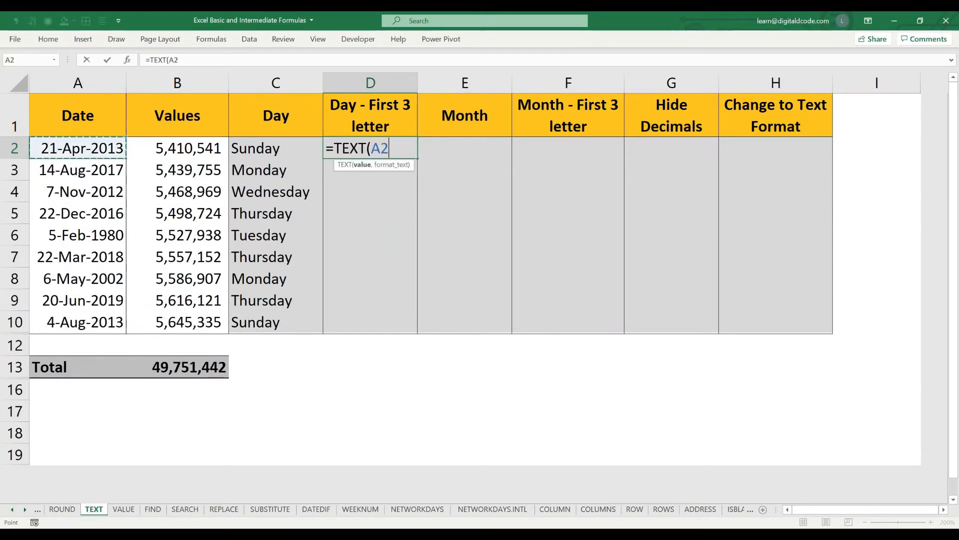
{"action": "type", "text": ","}
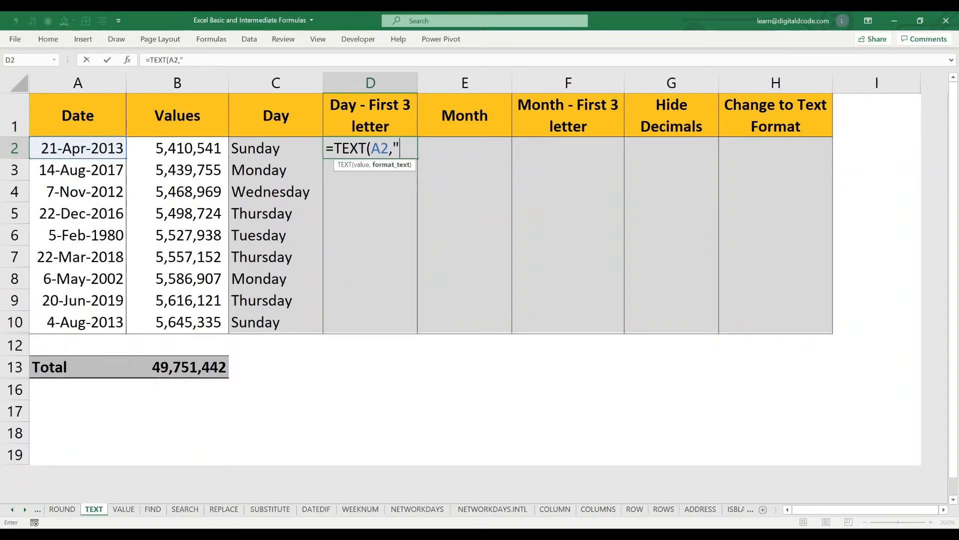
{"action": "type", "text": "\"DDD\")"}
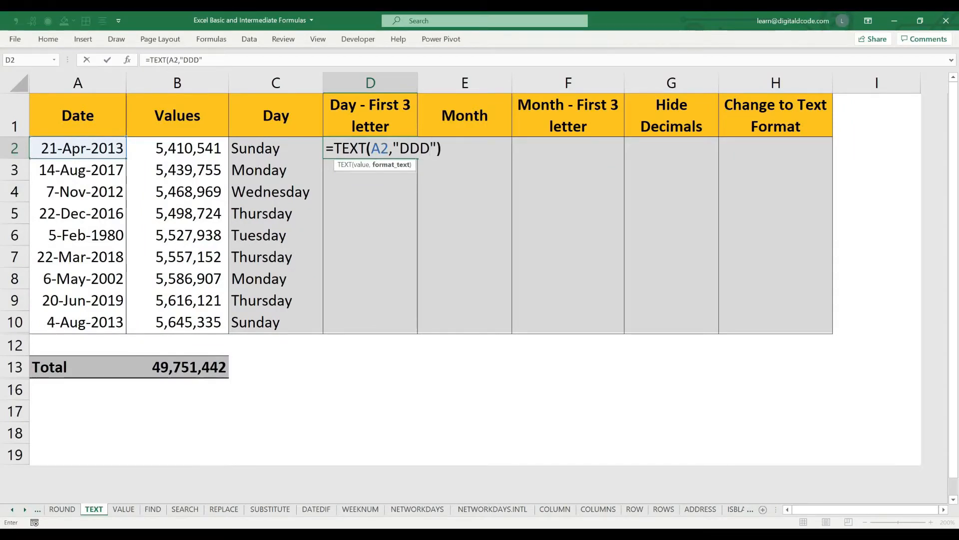
{"action": "key", "text": "Return"}
Copy the three-letter day formula from D2 down its column through D10
{"action": "key", "text": "Up"}
{"action": "key", "text": "ctrl+c"}
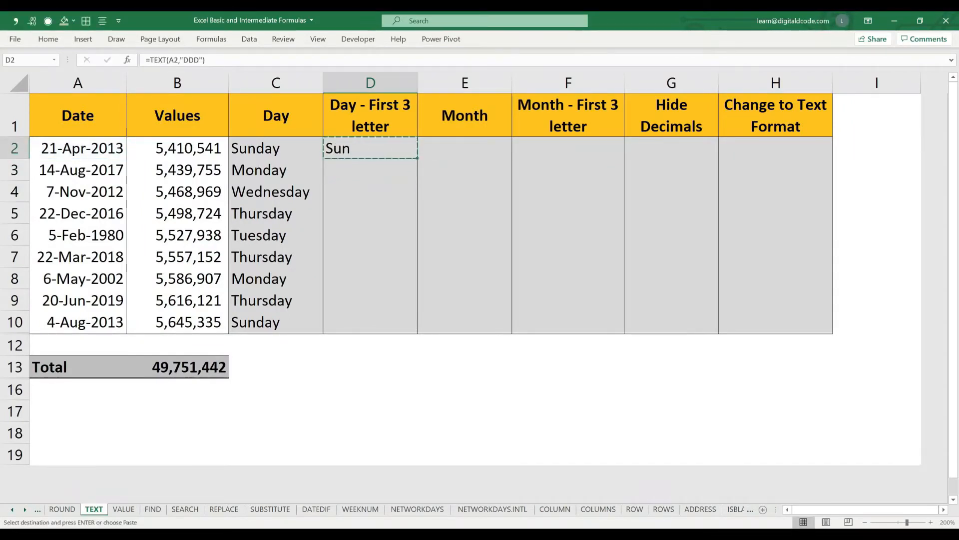
{"action": "key", "text": "shift+Down"}
{"action": "key", "text": "shift+Down"}
{"action": "key", "text": "shift+Down"}
{"action": "key", "text": "shift+Down"}
{"action": "key", "text": "shift+Down"}
{"action": "key", "text": "shift+Down"}
{"action": "key", "text": "shift+Down"}
{"action": "key", "text": "shift+Down"}
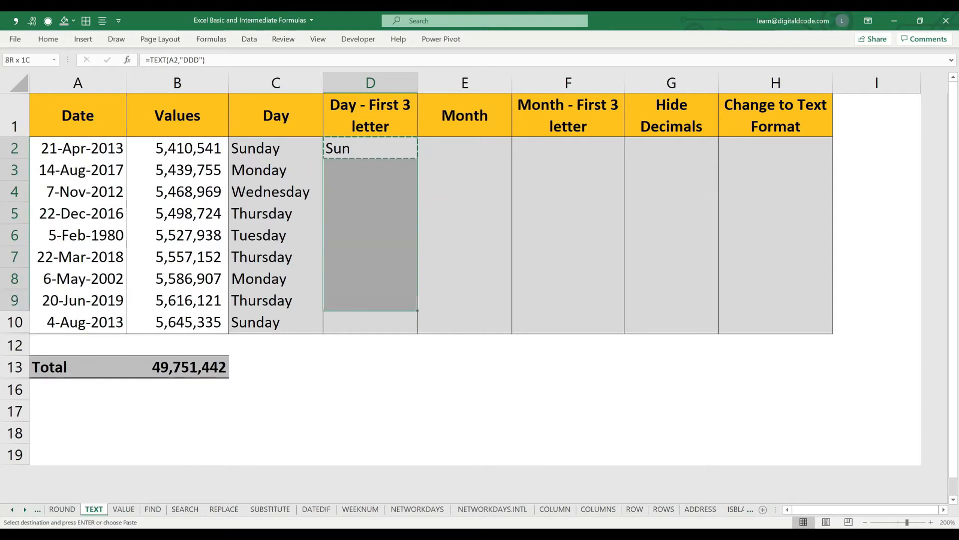
{"action": "key", "text": "Return"}
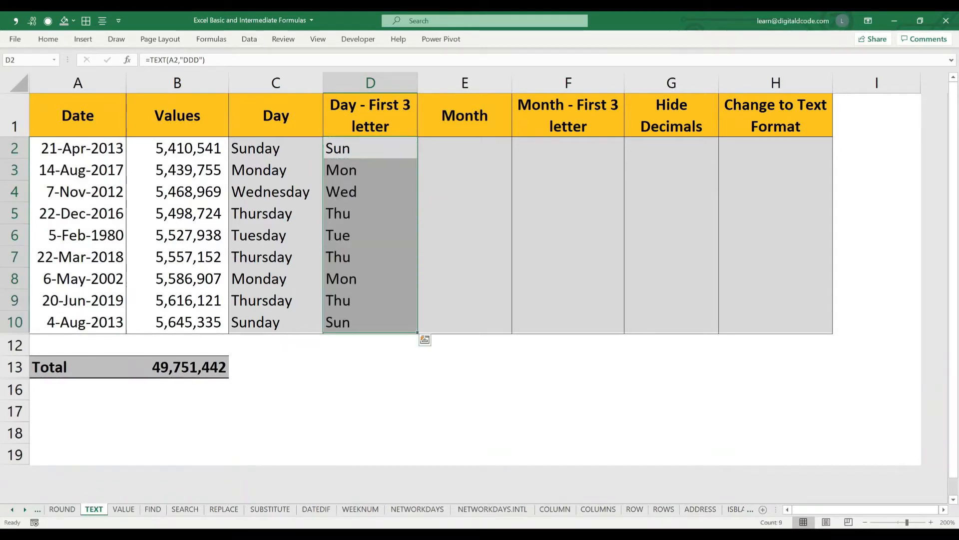
Enter the formula =TEXT(A2,"MMMM") in cell E2 to return the full month name
{"action": "key", "text": "Right"}
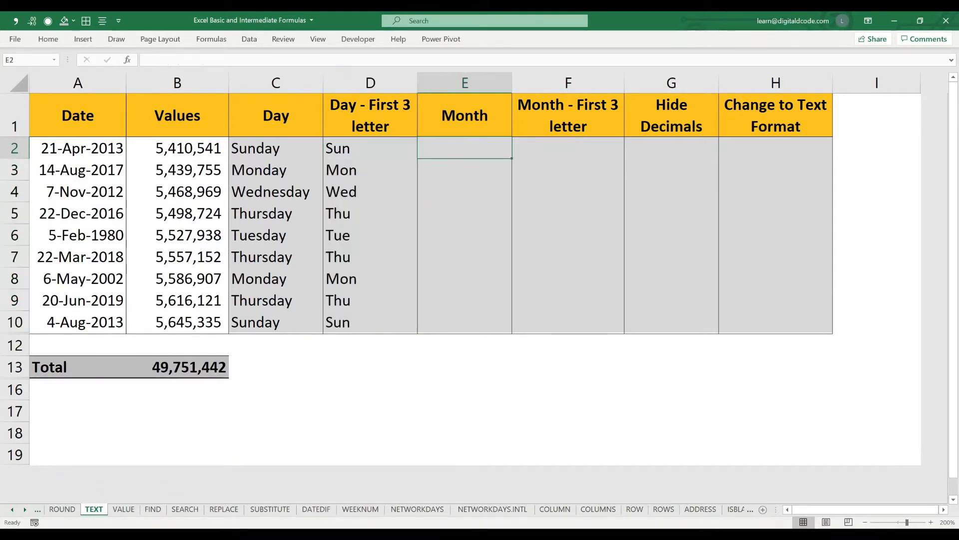
{"action": "type", "text": "=TE"}
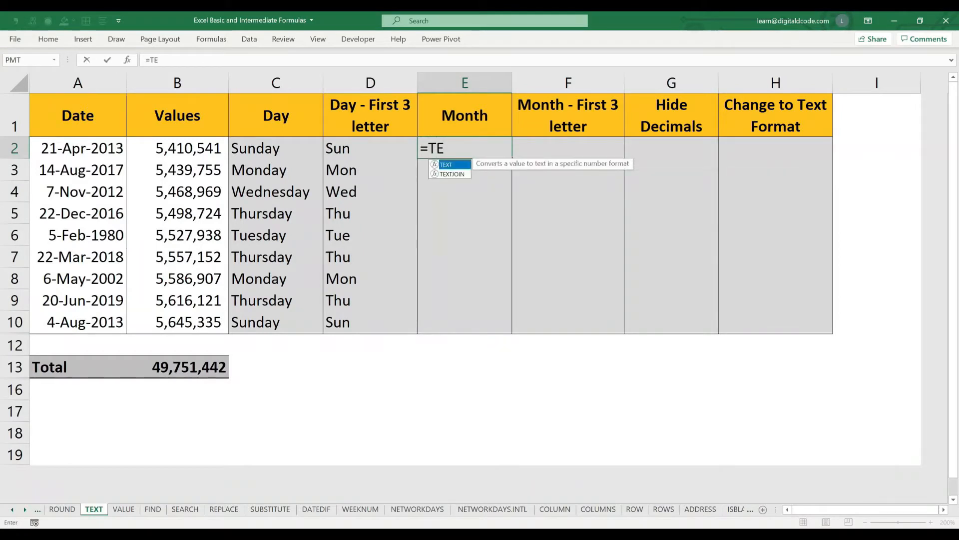
{"action": "key", "text": "Tab"}
{"action": "key", "text": "Left"}
{"action": "key", "text": "Left"}
{"action": "key", "text": "Left"}
{"action": "key", "text": "Left"}
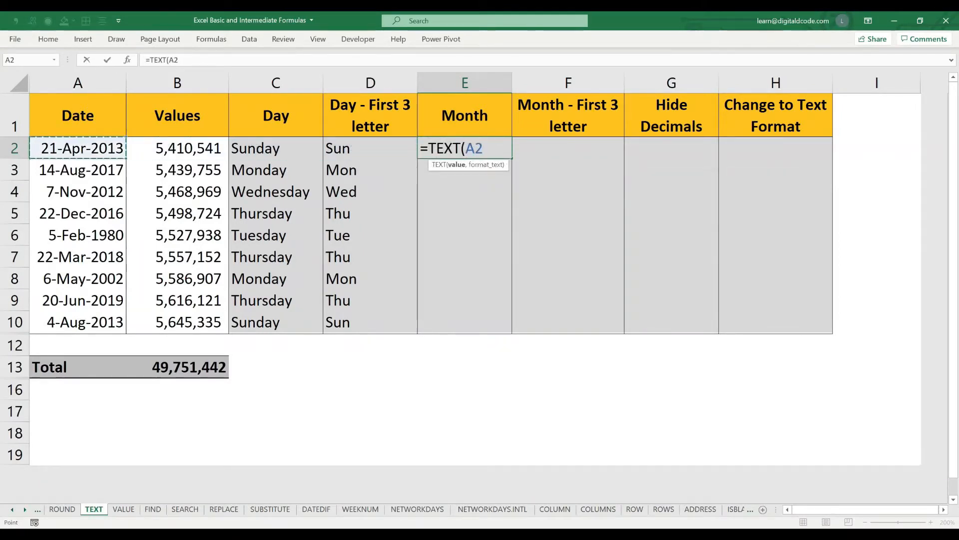
{"action": "type", "text": ",\""}
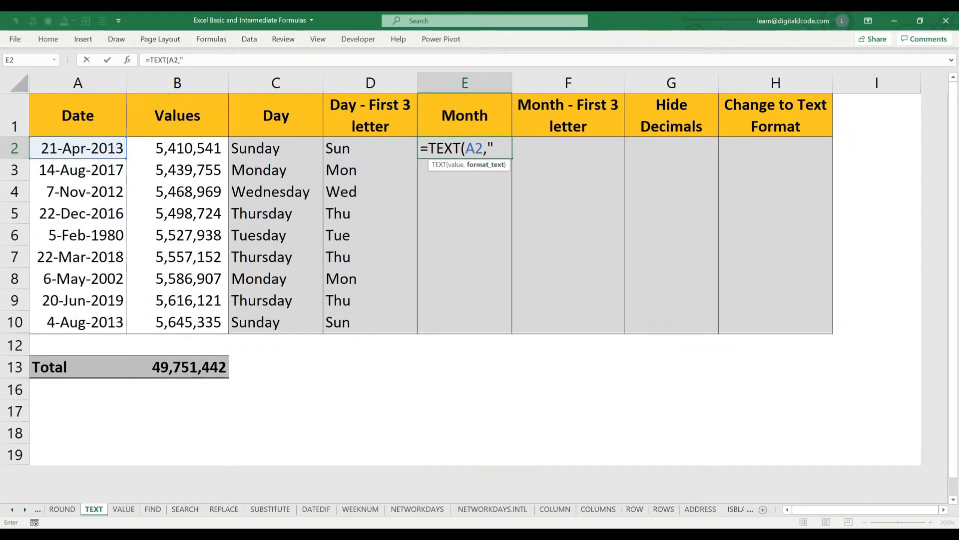
{"action": "type", "text": "MMMM"}
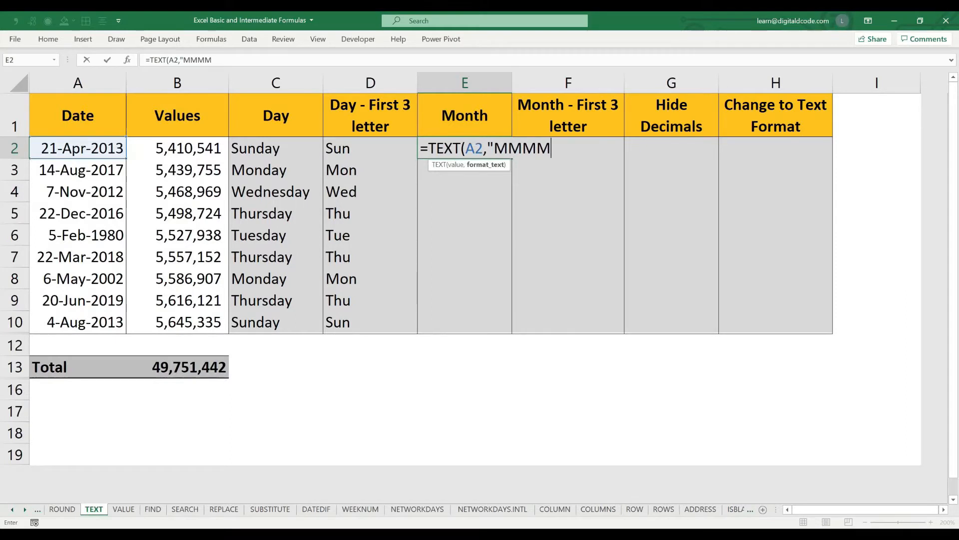
{"action": "type", "text": "\")"}
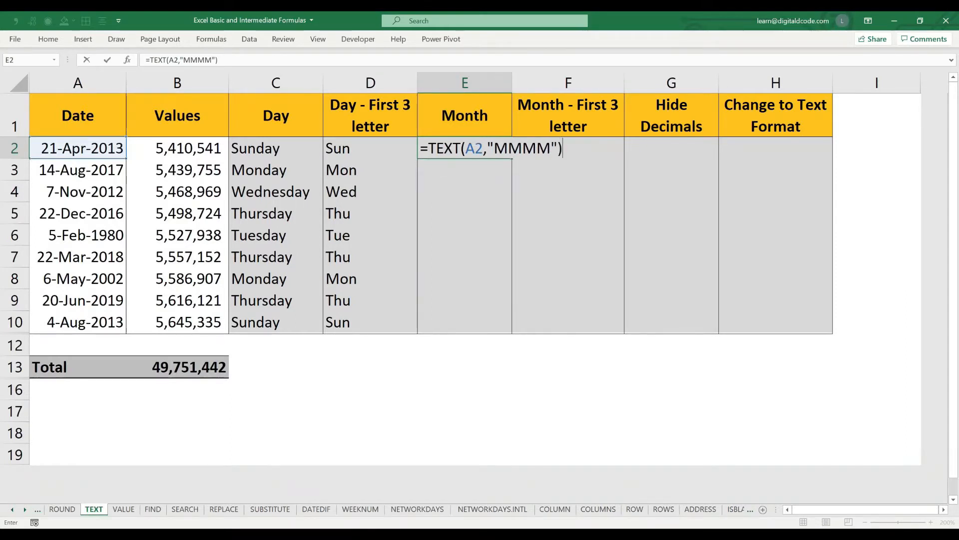
{"action": "key", "text": "Return"}
Copy the full month name formula from E2 down the Month column through E10
{"action": "key", "text": "Up"}
{"action": "key", "text": "ctrl+c"}
{"action": "key", "text": "shift+Down"}
{"action": "key", "text": "shift+Down"}
{"action": "key", "text": "shift+Down"}
{"action": "key", "text": "shift+Down"}
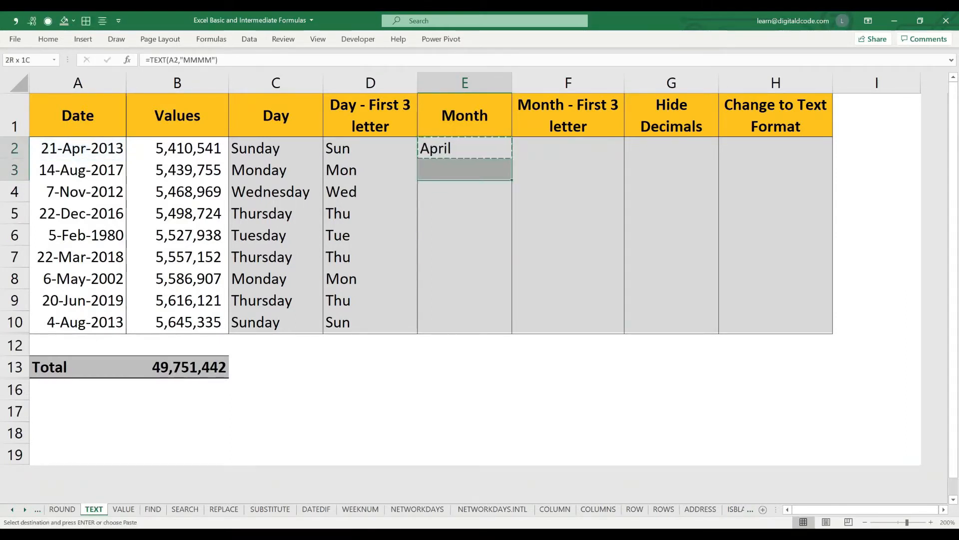
{"action": "key", "text": "shift+Down"}
{"action": "key", "text": "shift+Down"}
{"action": "key", "text": "shift+Down"}
{"action": "key", "text": "shift+Down"}
{"action": "key", "text": "Return"}
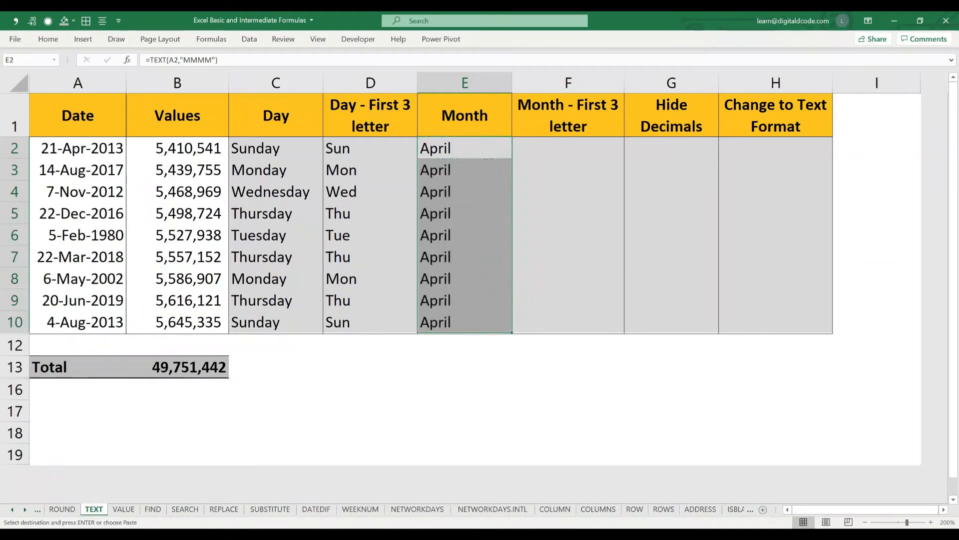
Enter the formula =TEXT(A2,"MMM") in cell F2 to return the three-letter month name
{"action": "key", "text": "Right"}
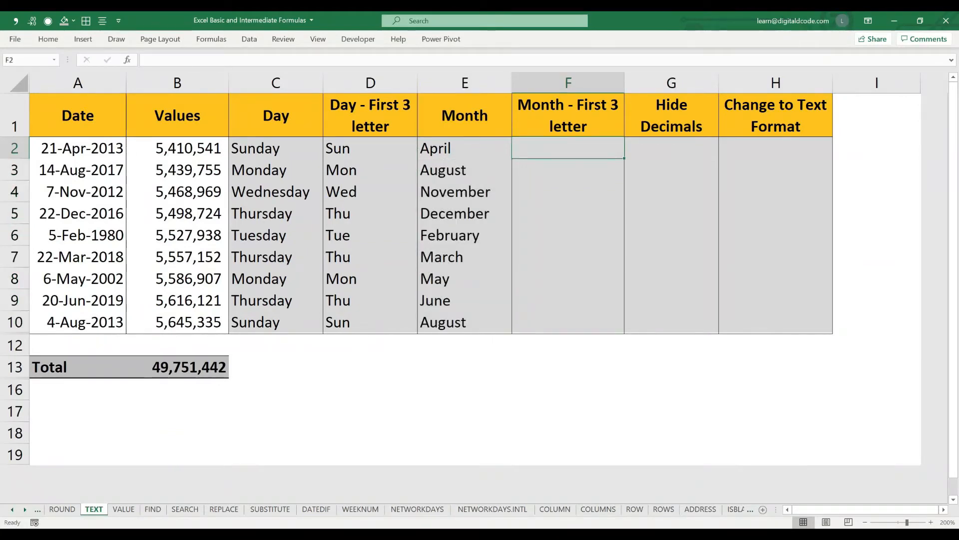
{"action": "type", "text": "=TE"}
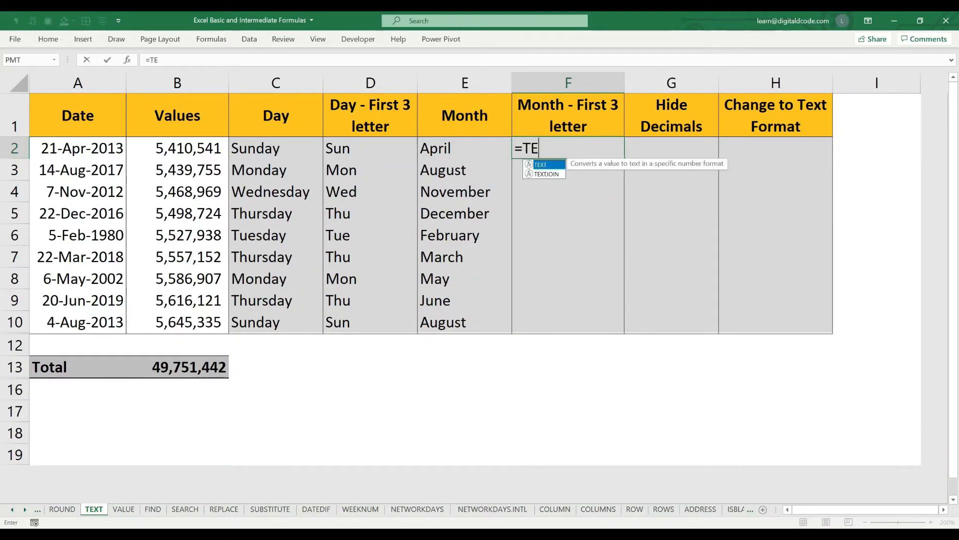
{"action": "key", "text": "Tab"}
{"action": "key", "text": "ctrl+Left"}
{"action": "key", "text": "ctrl+Left"}
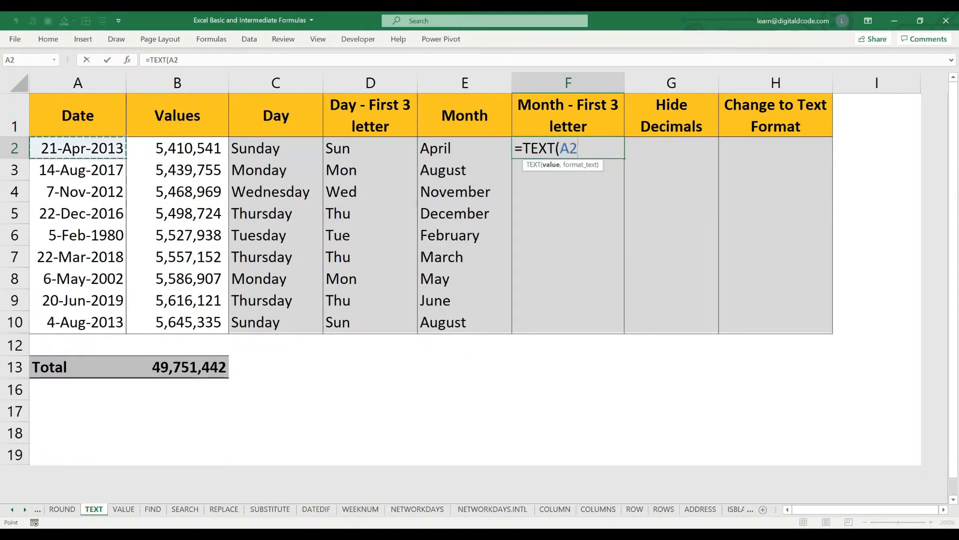
{"action": "type", "text": ",\"MM"}
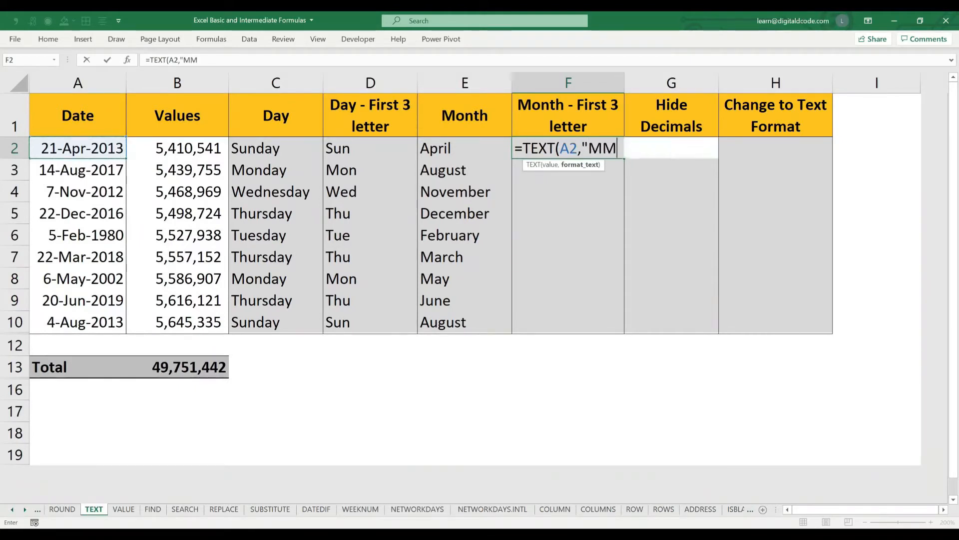
{"action": "type", "text": "M\")"}
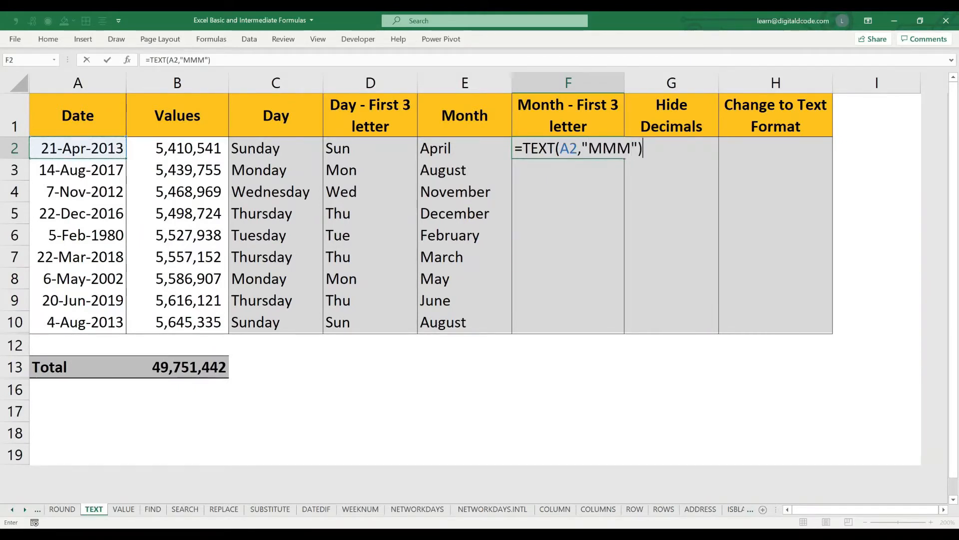
{"action": "key", "text": "Return"}
Copy the three-letter month formula from F2 down its column through F10
{"action": "key", "text": "Up"}
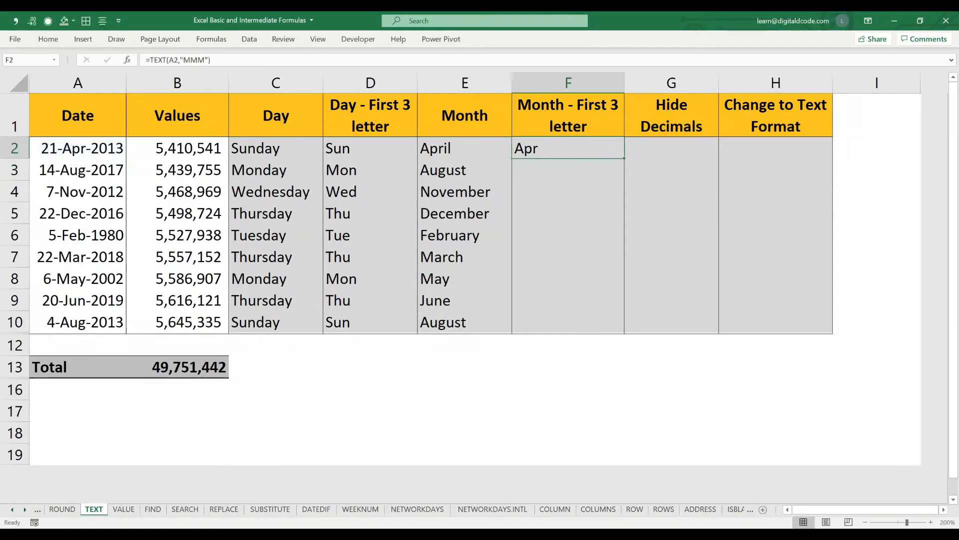
{"action": "key", "text": "ctrl+c"}
{"action": "key", "text": "shift+Down"}
{"action": "key", "text": "shift+Down"}
{"action": "key", "text": "shift+Down"}
{"action": "key", "text": "shift+Down"}
{"action": "key", "text": "shift+Down"}
{"action": "key", "text": "shift+Down"}
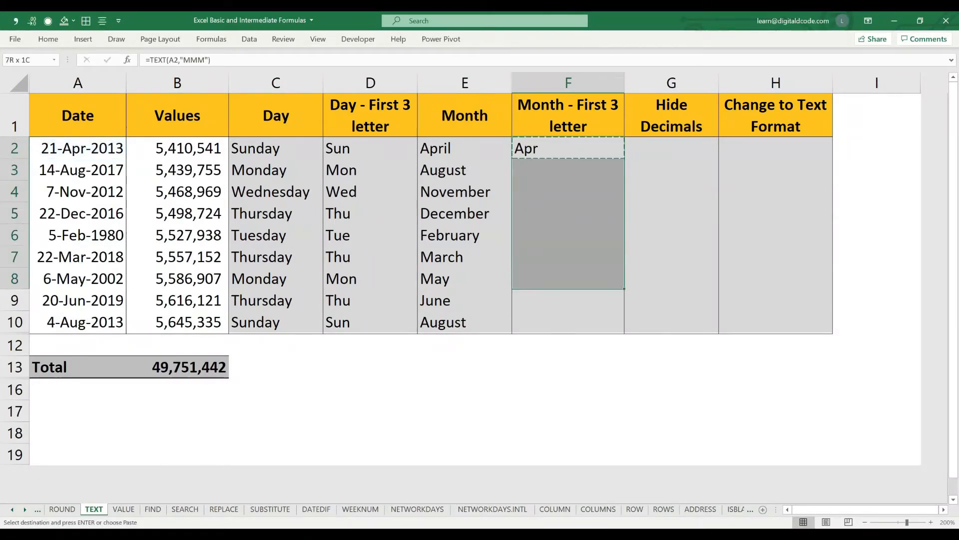
{"action": "key", "text": "shift+Down"}
{"action": "key", "text": "shift+Down"}
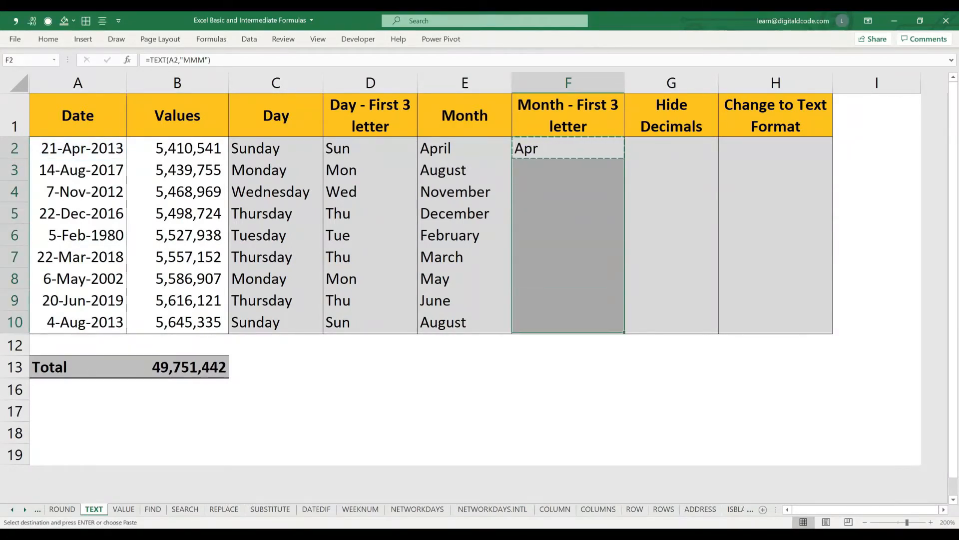
{"action": "key", "text": "Return"}
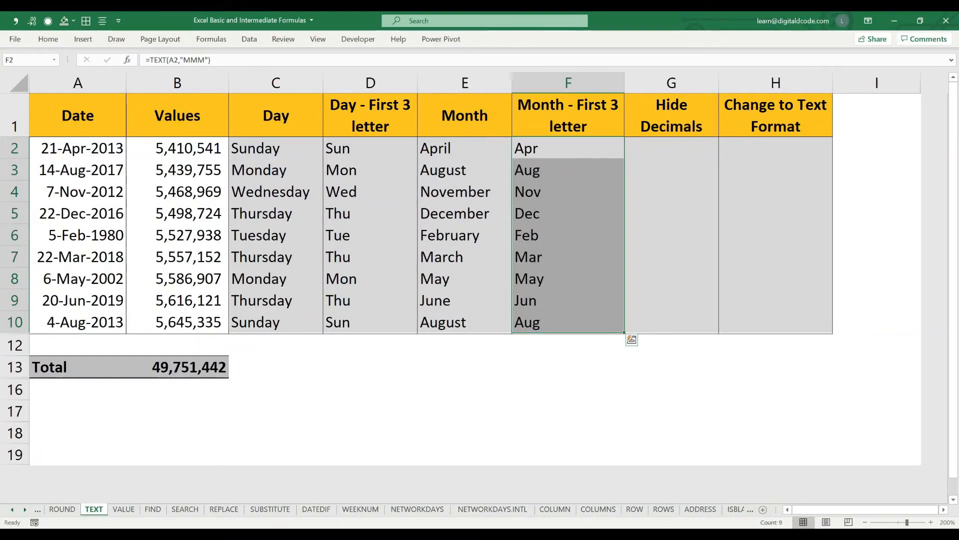
Format the dates in A2:A10 with the Date category's 03/14/12 type
{"action": "key", "text": "Right"}
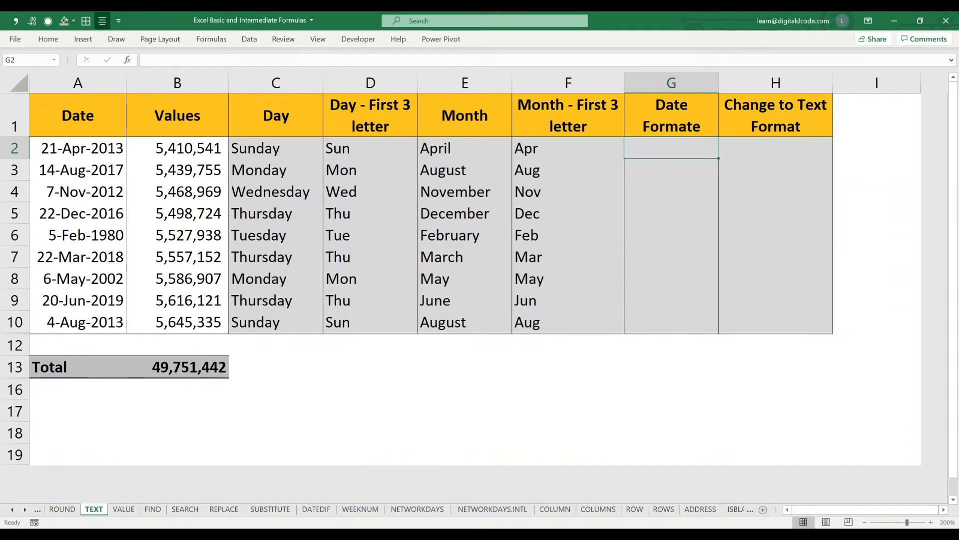
{"action": "left_click_drag", "start_coordinate": [78, 148], "coordinate": [78, 323]}
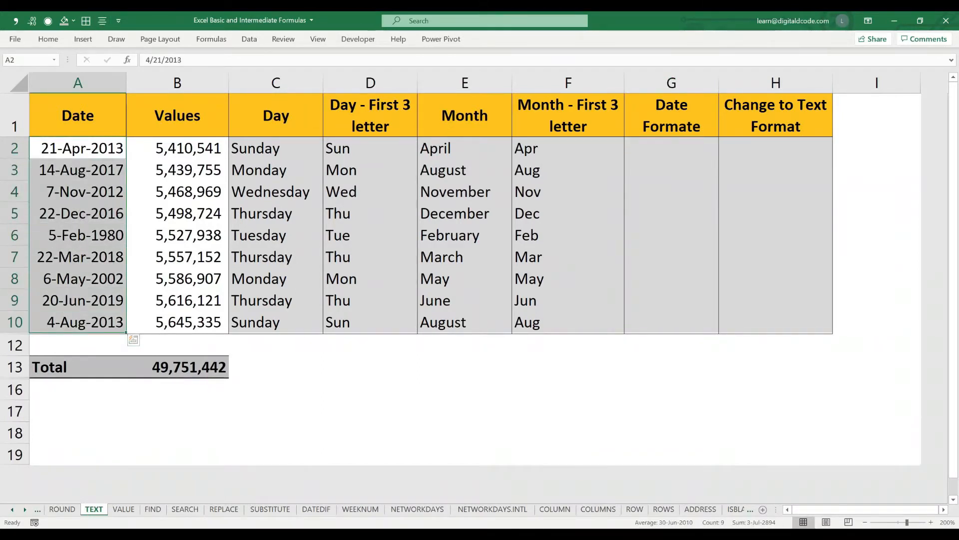
{"action": "key", "text": "ctrl+1"}
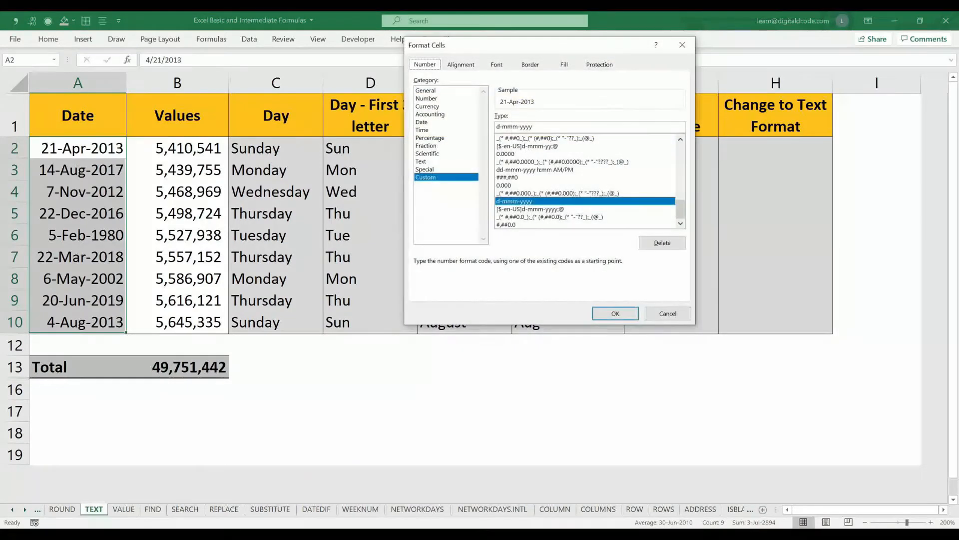
{"action": "left_click", "coordinate": [422, 122]}
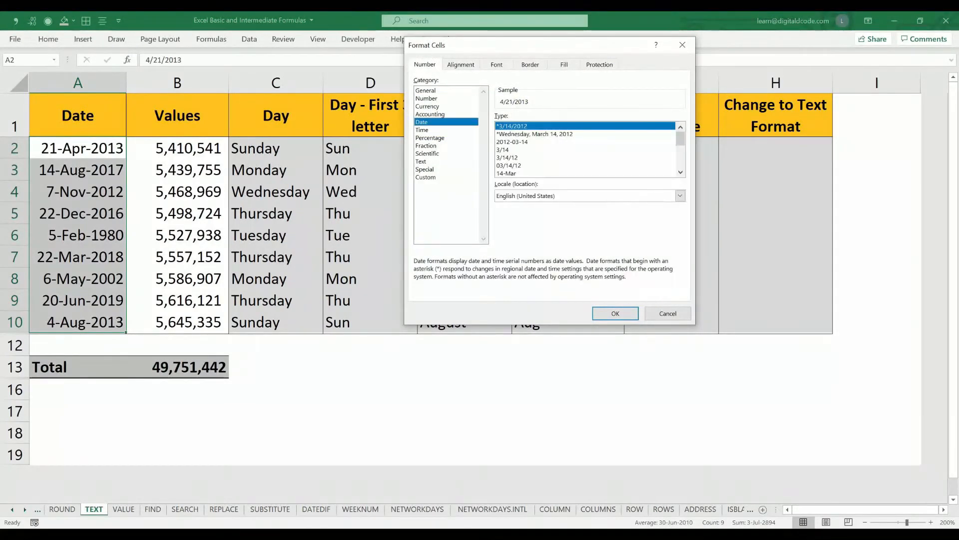
{"action": "left_click", "coordinate": [510, 166]}
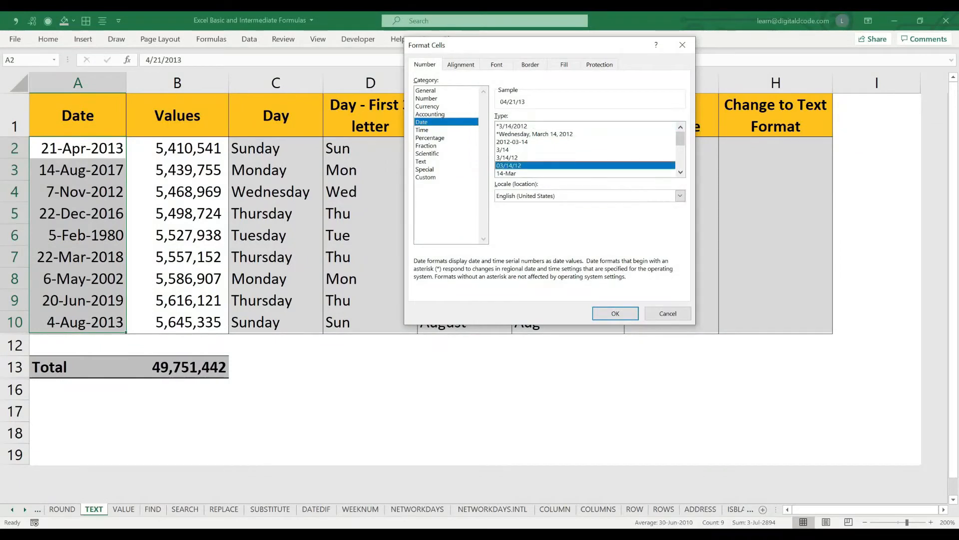
{"action": "left_click", "coordinate": [616, 313]}
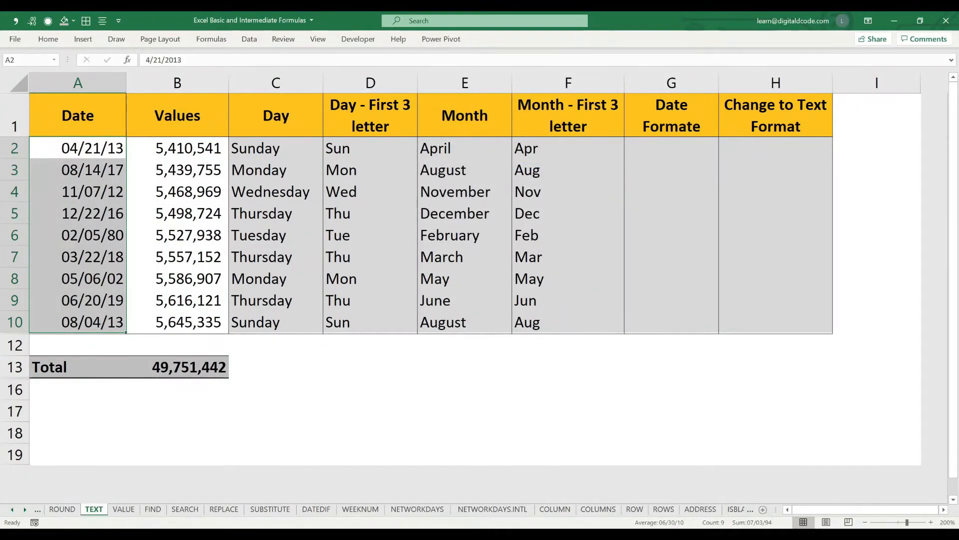
Enter the formula =TEXT(A2,"DD-MMM-YYYY") in cell G2 to return the date as day, short month and four-digit year
{"action": "left_click", "coordinate": [672, 148]}
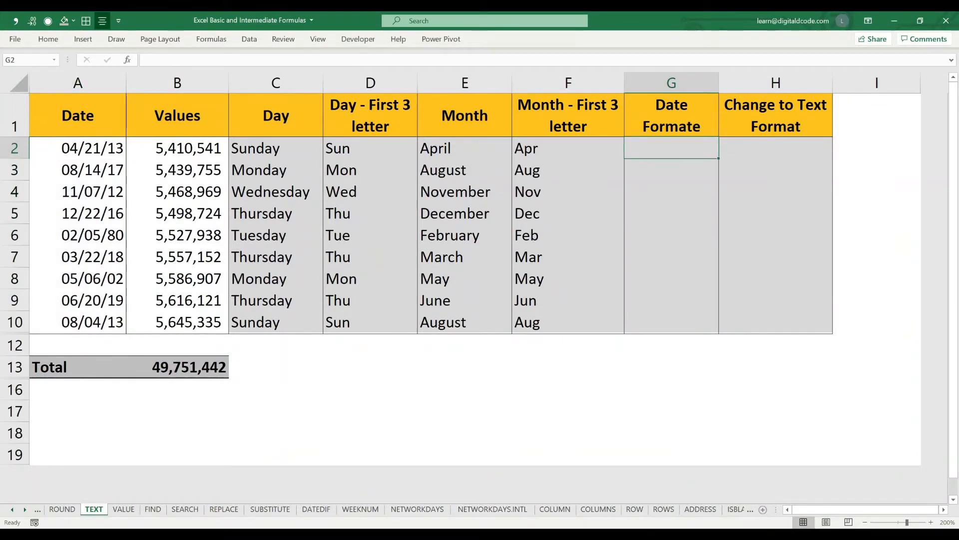
{"action": "type", "text": "="}
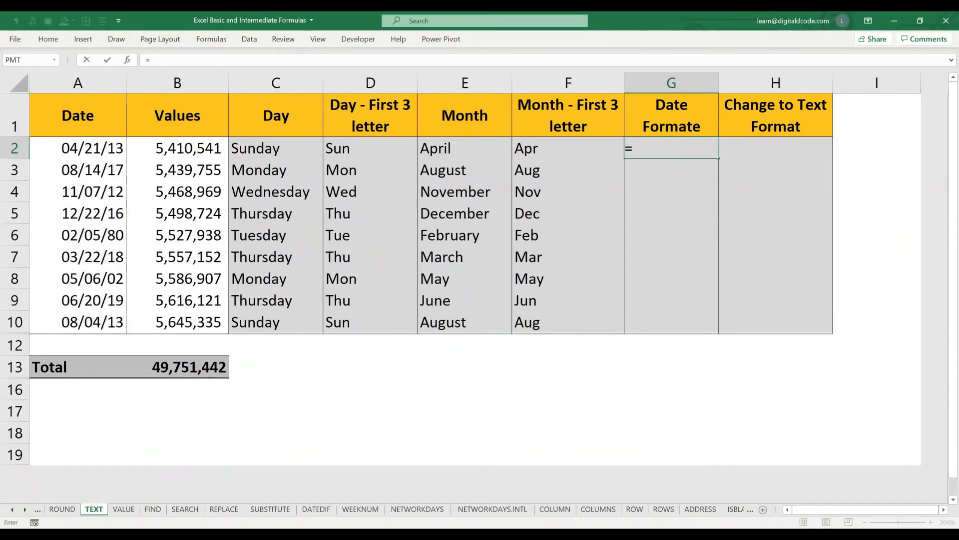
{"action": "type", "text": "te"}
{"action": "key", "text": "Tab"}
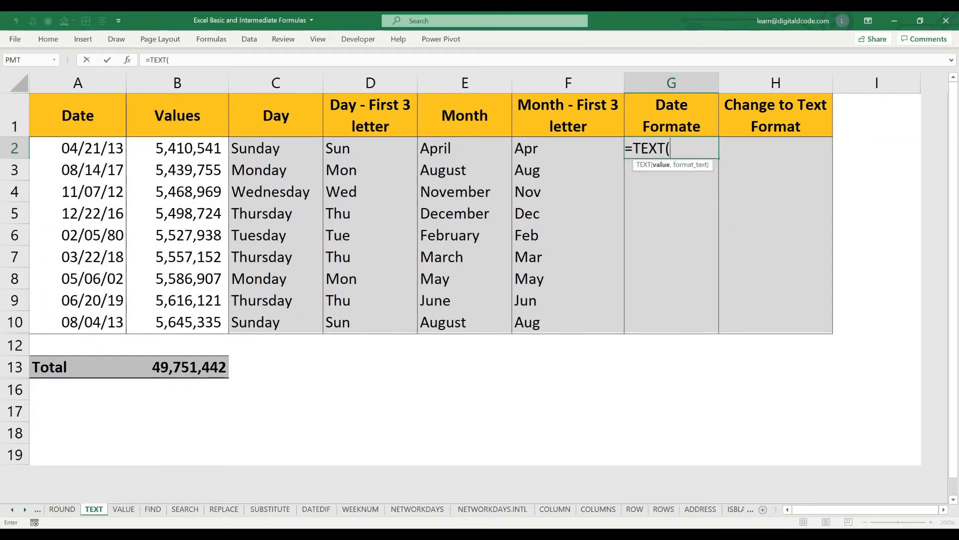
{"action": "type", "text": "A2,"}
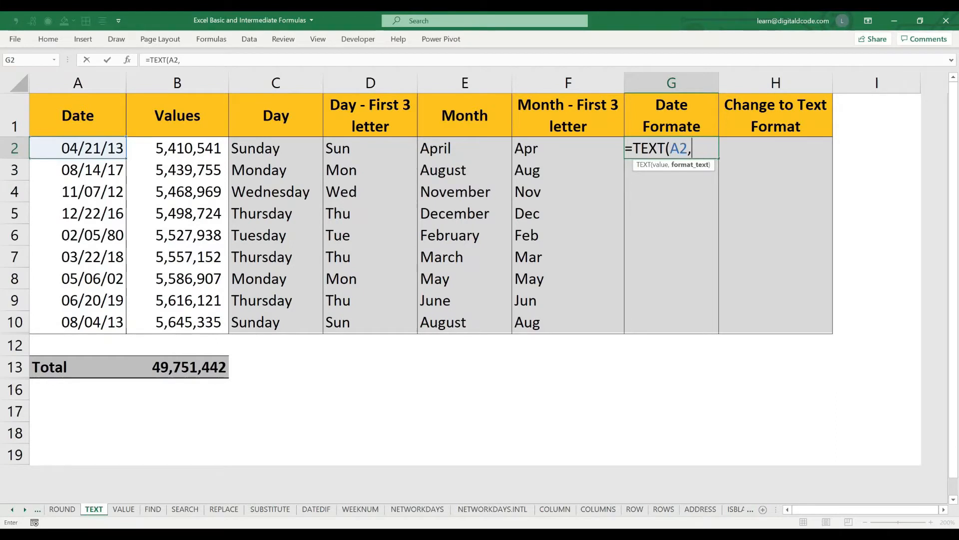
{"action": "type", "text": "\"DD-"}
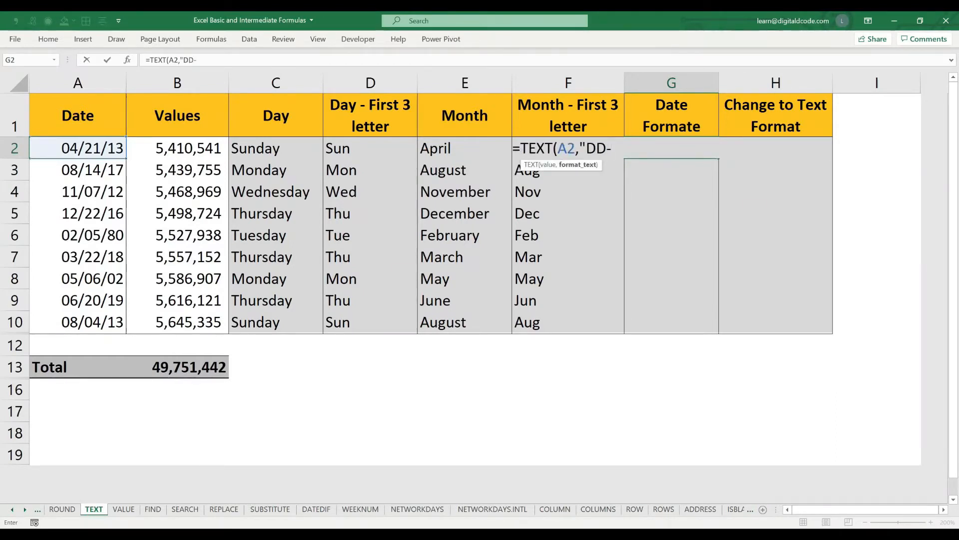
{"action": "type", "text": "MMM"}
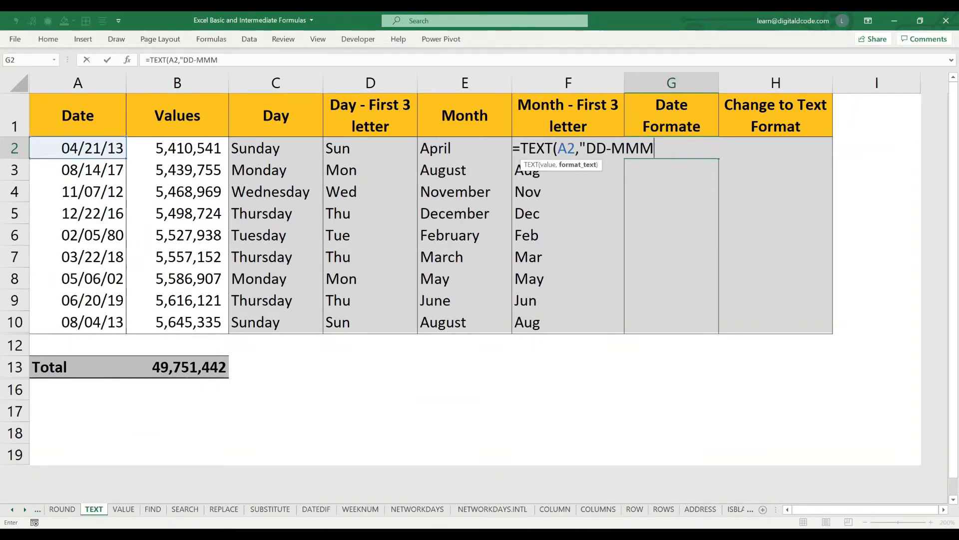
{"action": "type", "text": "-YYYY"}
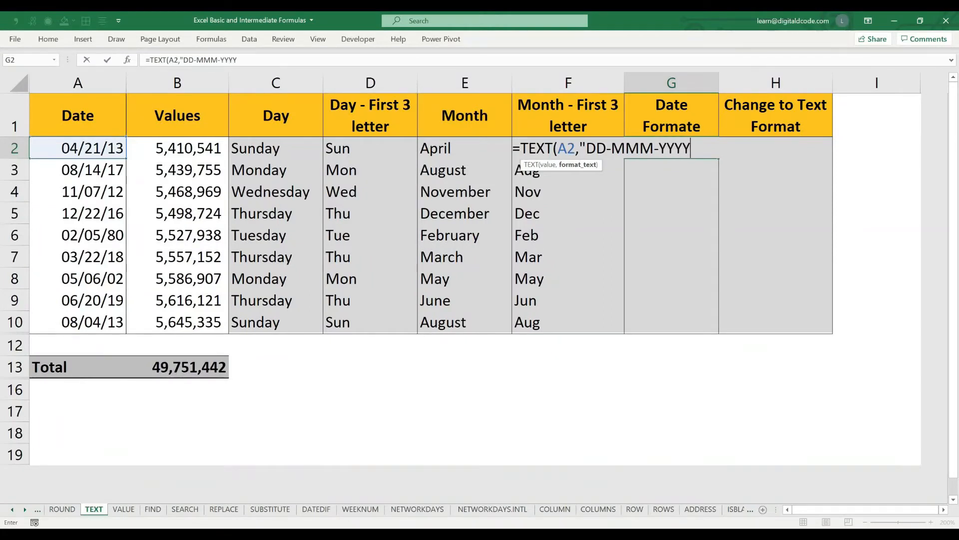
{"action": "type", "text": "\")"}
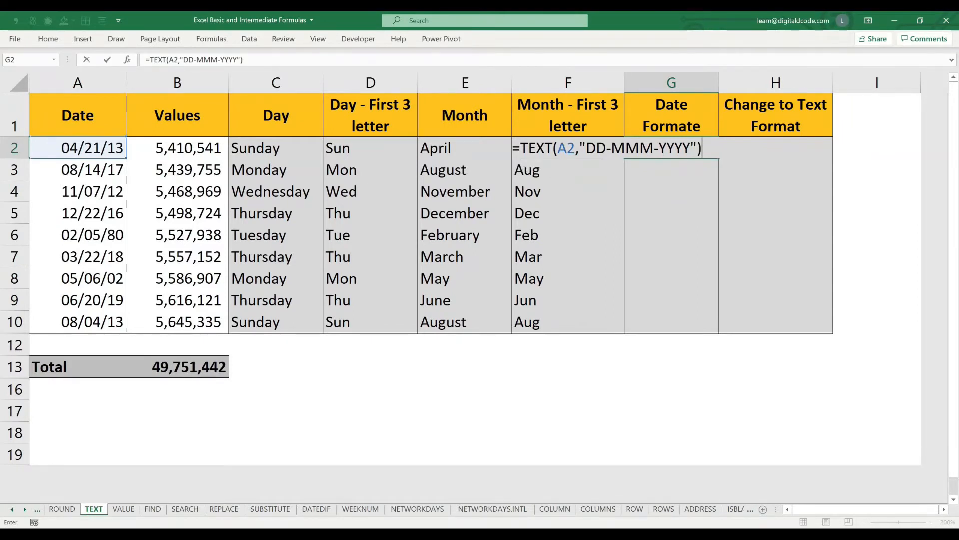
{"action": "key", "text": "Return"}
Copy the DD-MMM-YYYY date formula from G2 down its column through G10
{"action": "key", "text": "Up"}
{"action": "key", "text": "ctrl+c"}
{"action": "key", "text": "shift+Down"}
{"action": "key", "text": "shift+Down"}
{"action": "key", "text": "shift+Down"}
{"action": "key", "text": "shift+Down"}
{"action": "key", "text": "shift+Down"}
{"action": "key", "text": "shift+Down"}
{"action": "key", "text": "shift+Down"}
{"action": "key", "text": "shift+Down"}
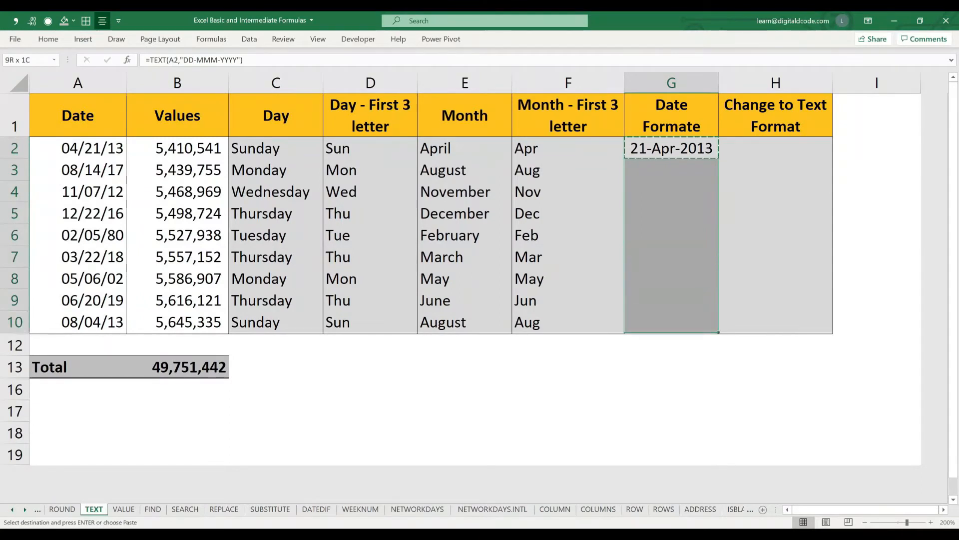
{"action": "key", "text": "ctrl+v"}
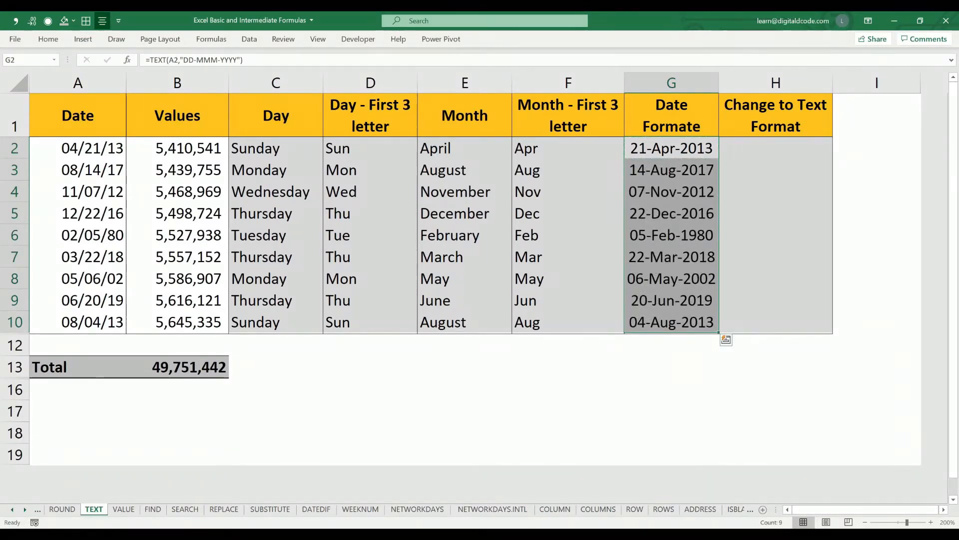
Enter the formula =TEXT(B2,"@") in cell H2 to convert the number in the Values column to text
{"action": "key", "text": "Right"}
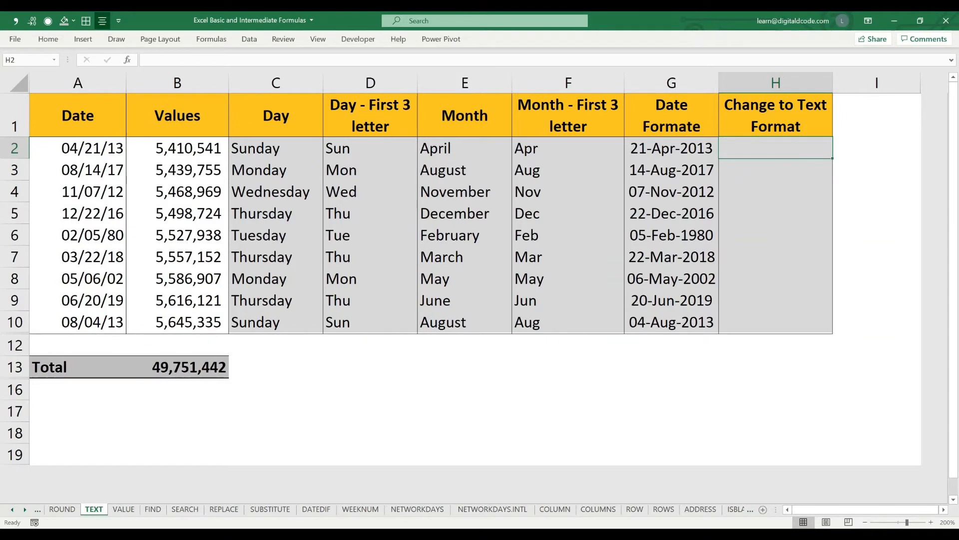
{"action": "type", "text": "="}
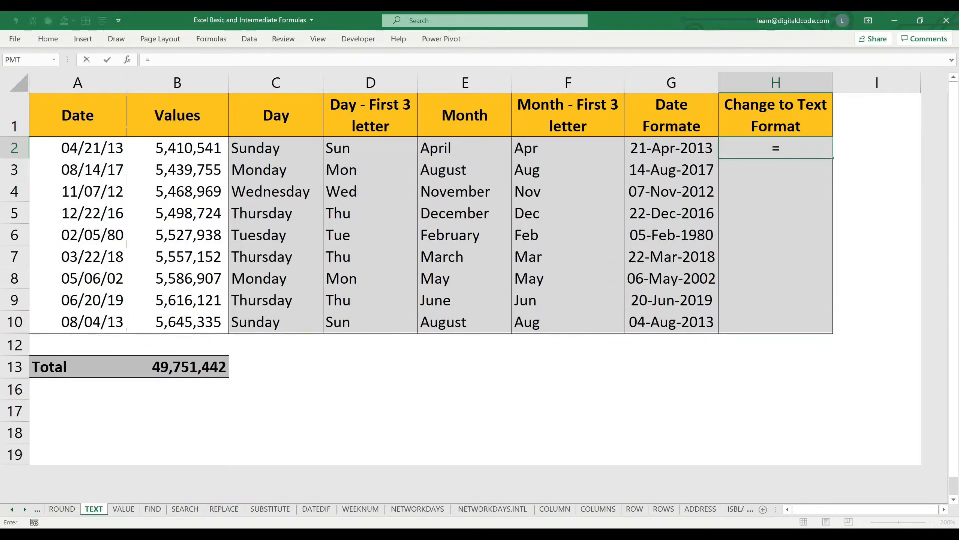
{"action": "type", "text": "te"}
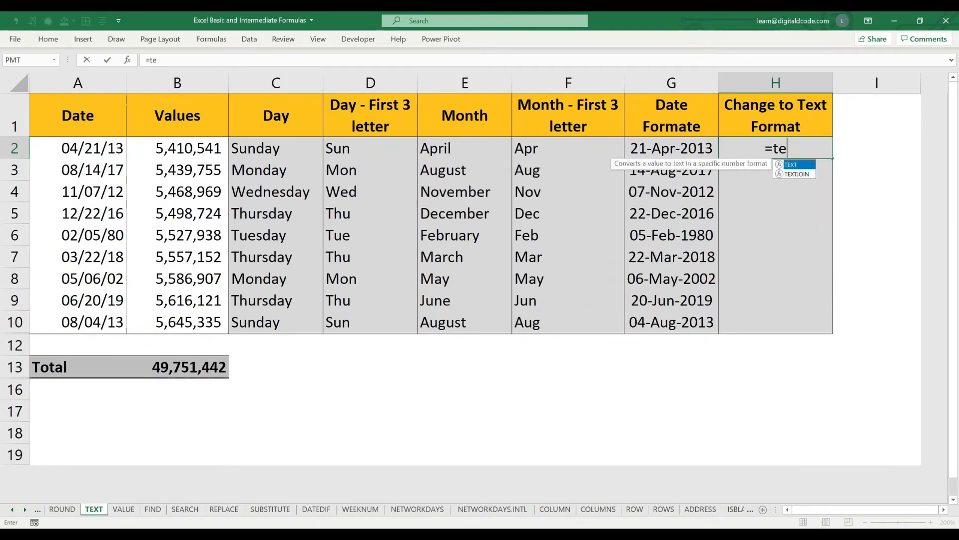
{"action": "key", "text": "Tab"}
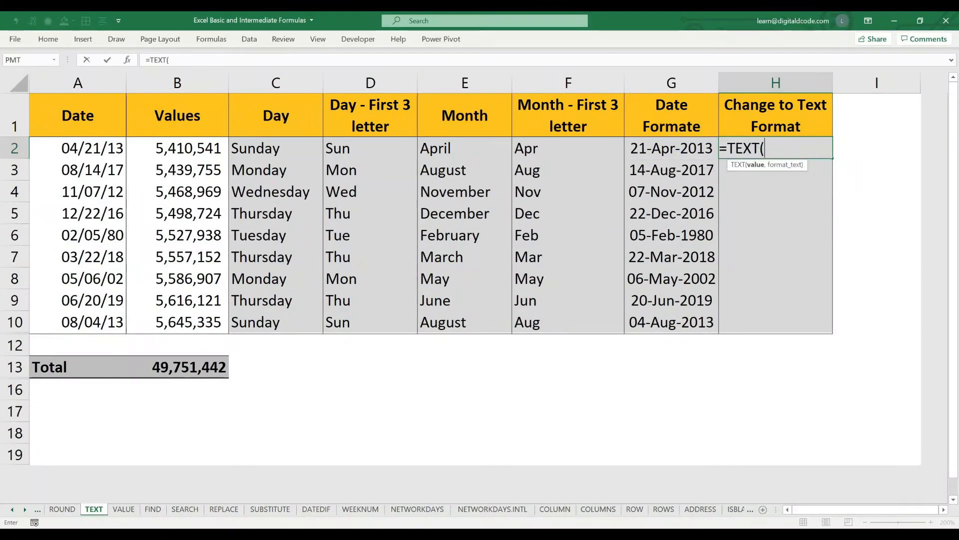
{"action": "left_click", "coordinate": [78, 149]}
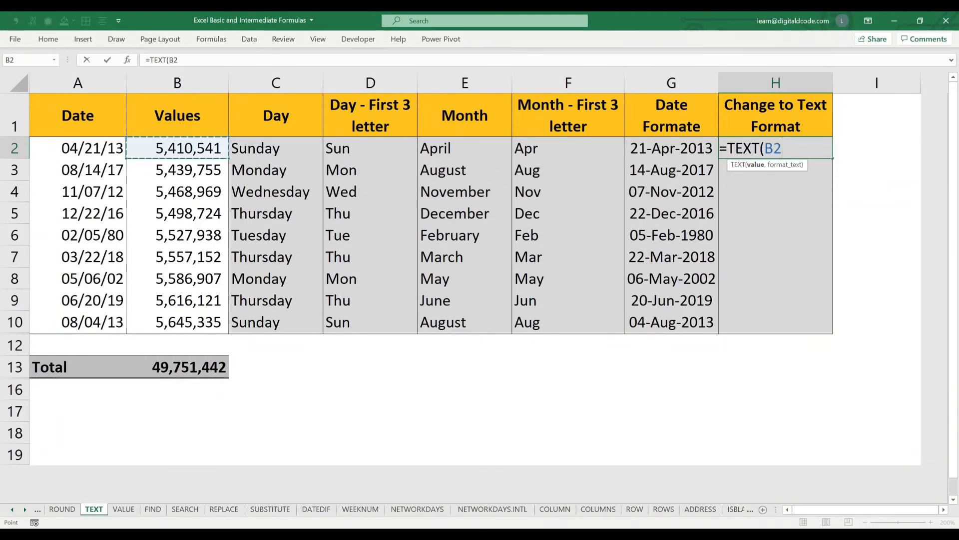
{"action": "type", "text": ","}
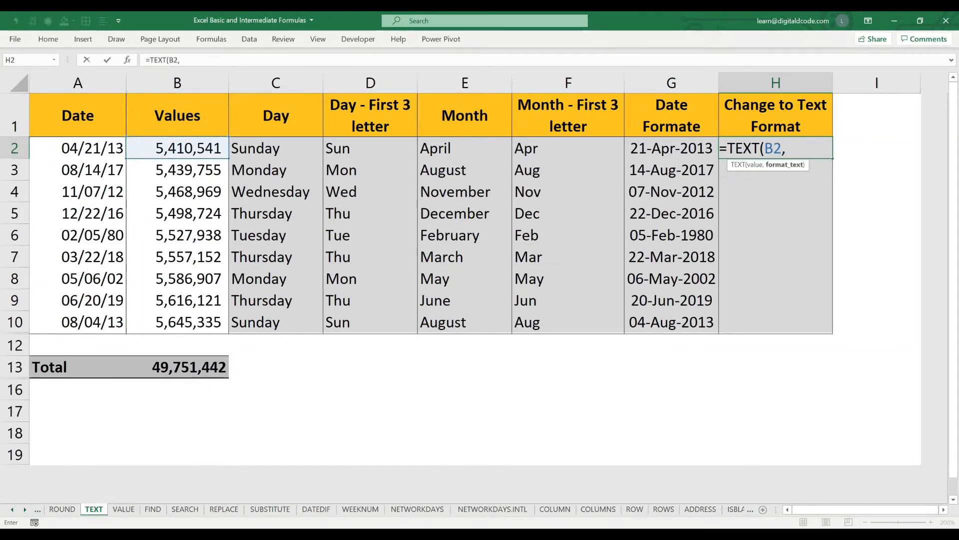
{"action": "type", "text": "\"@\")"}
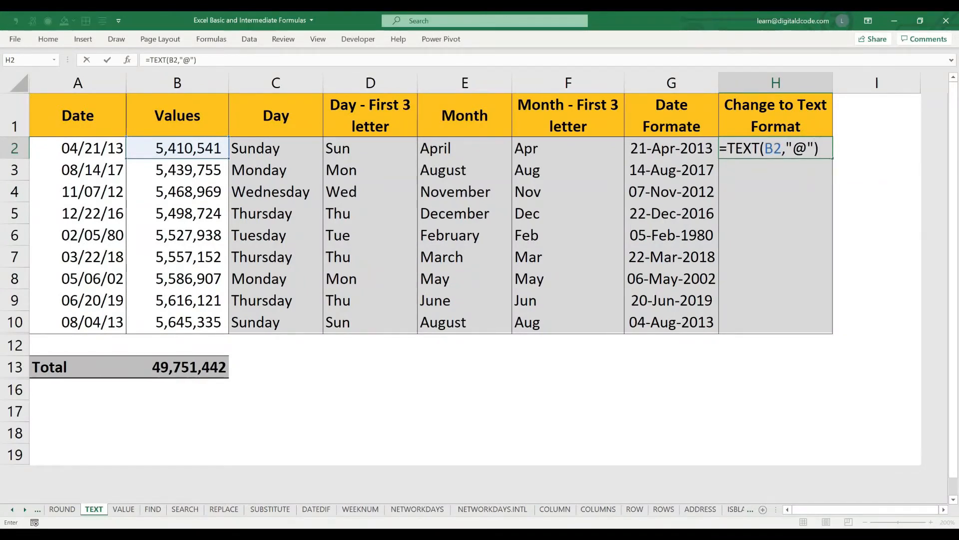
{"action": "key", "text": "Return"}
Copy the text conversion formula from H2 down the Change to Text Format column through H10
{"action": "key", "text": "Up"}
{"action": "key", "text": "ctrl+c"}
{"action": "key", "text": "shift+Down"}
{"action": "key", "text": "shift+Down"}
{"action": "key", "text": "shift+Down"}
{"action": "key", "text": "shift+Down"}
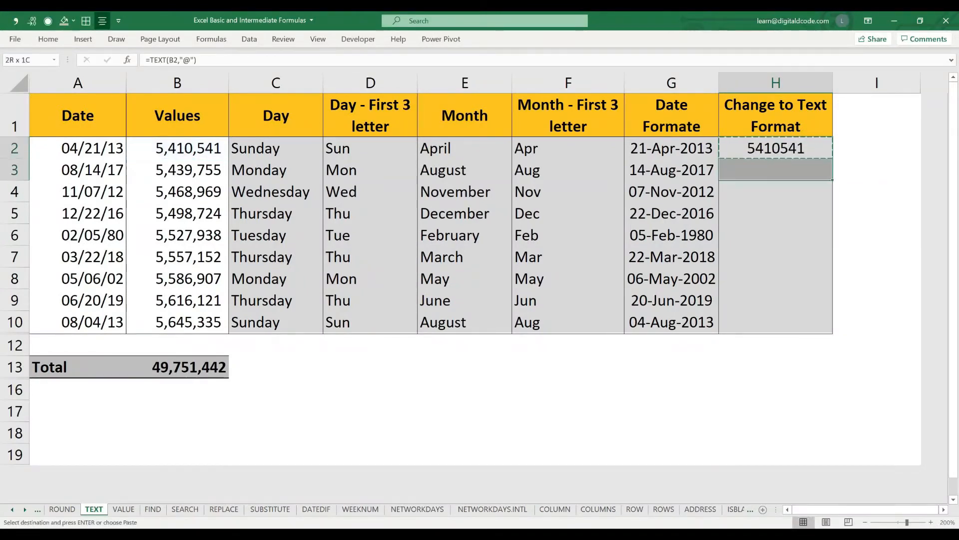
{"action": "key", "text": "shift+Down"}
{"action": "key", "text": "shift+Down"}
{"action": "key", "text": "shift+Down"}
{"action": "key", "text": "shift+Down"}
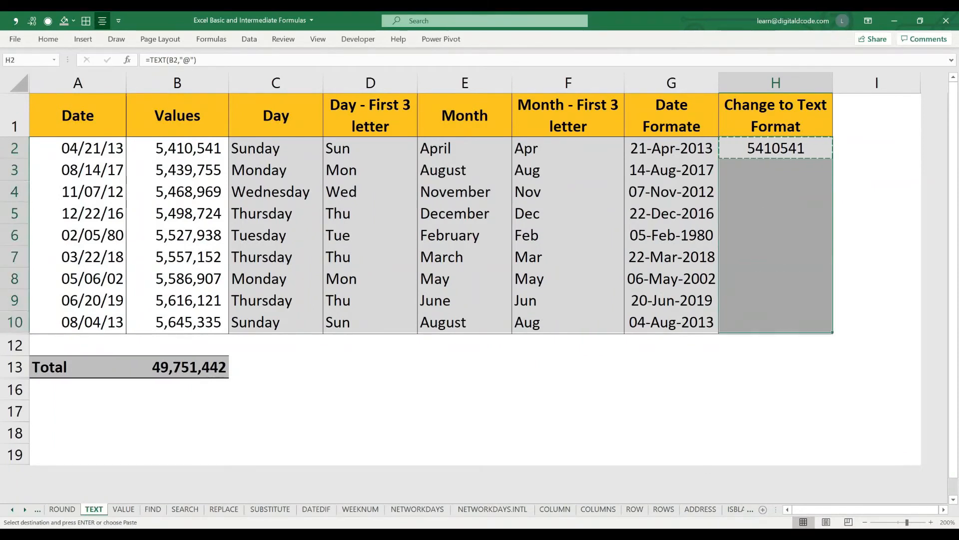
{"action": "key", "text": "ctrl+v"}
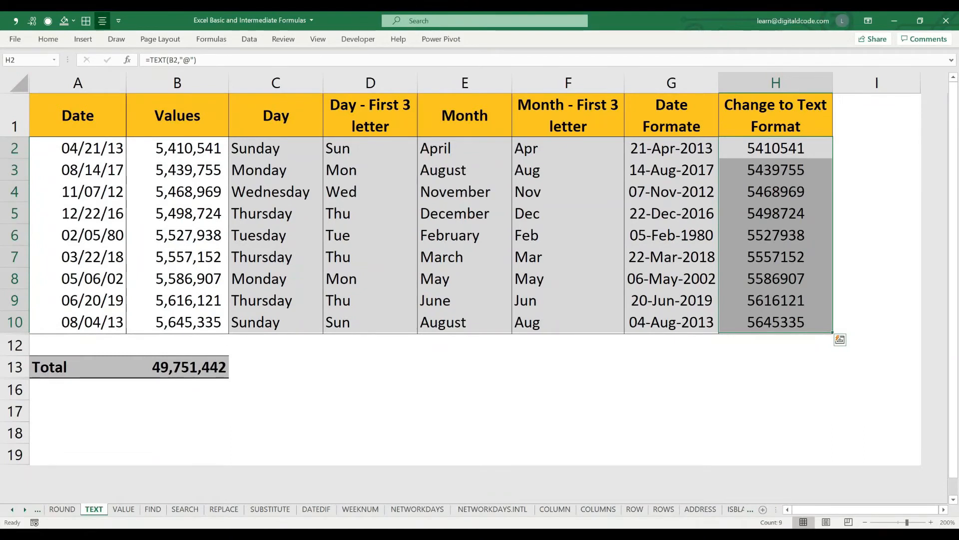
Copy the total formula from B13 to H13 below the Change to Text Format column and check the range it sums
{"action": "left_click", "coordinate": [177, 367]}
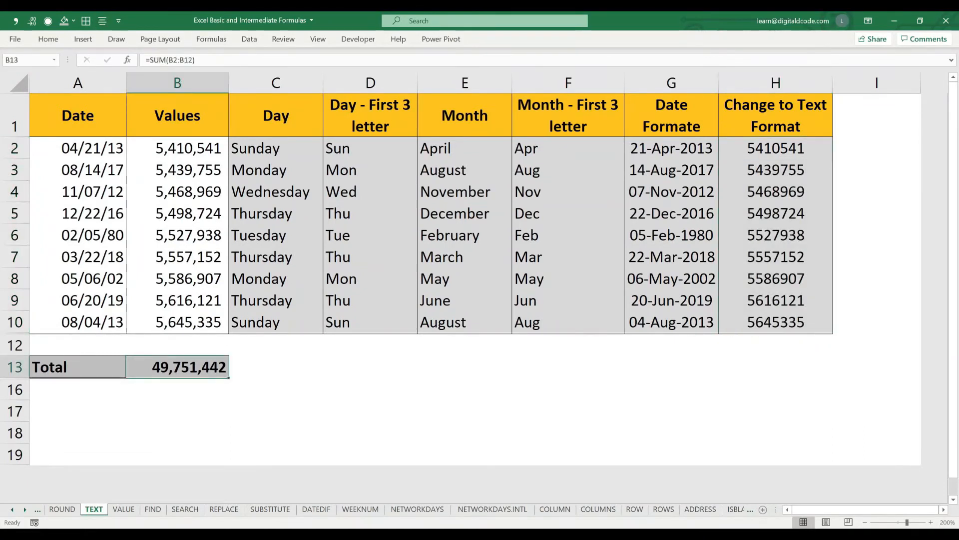
{"action": "key", "text": "ctrl+c"}
{"action": "key", "text": "Escape"}
{"action": "key", "text": "F2"}
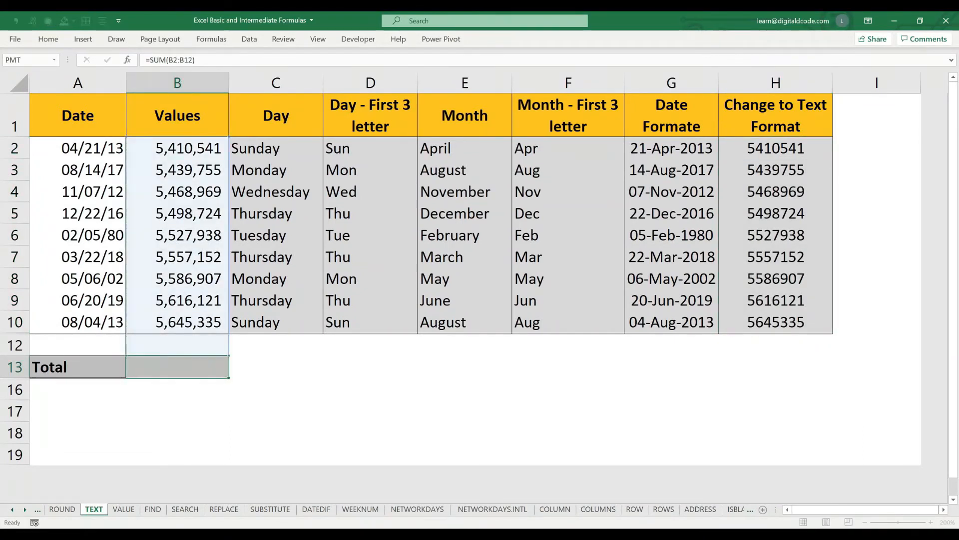
{"action": "key", "text": "Escape"}
{"action": "key", "text": "ctrl+c"}
{"action": "key", "text": "Right"}
{"action": "key", "text": "Right"}
{"action": "key", "text": "Right"}
{"action": "key", "text": "Right"}
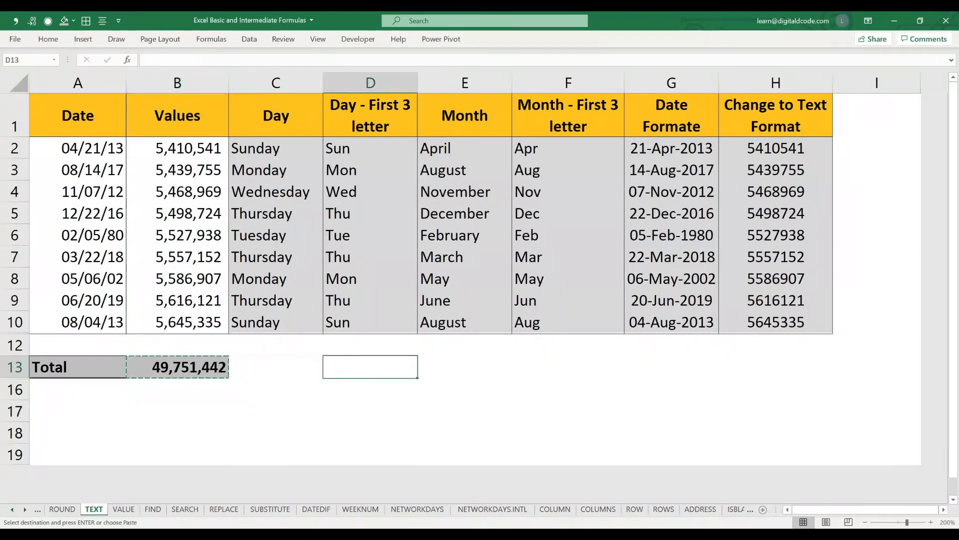
{"action": "key", "text": "Right"}
{"action": "key", "text": "Right"}
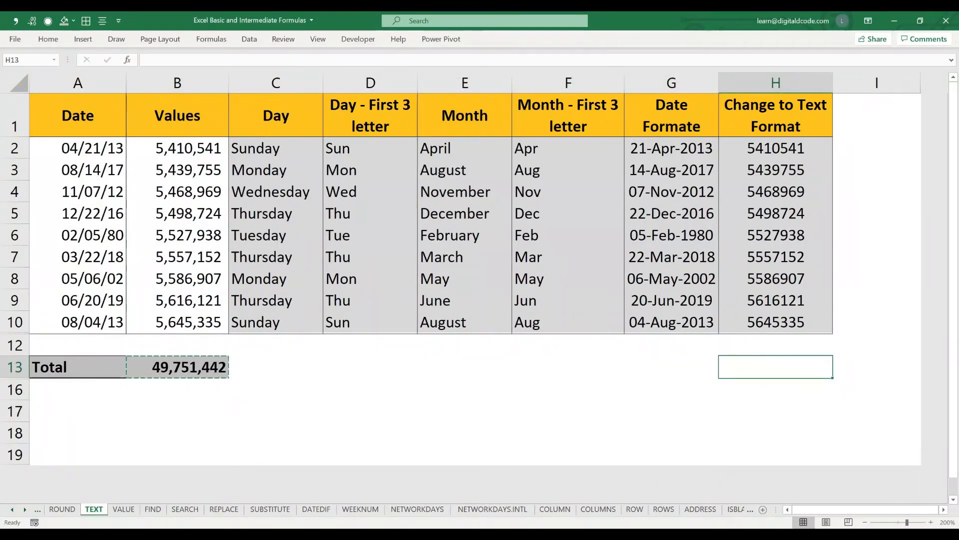
{"action": "key", "text": "Return"}
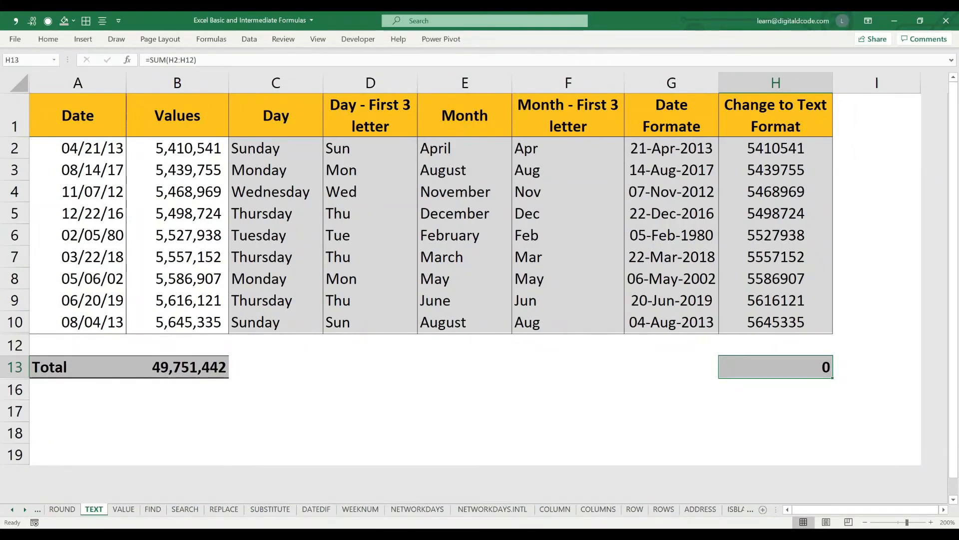
{"action": "key", "text": "F2"}
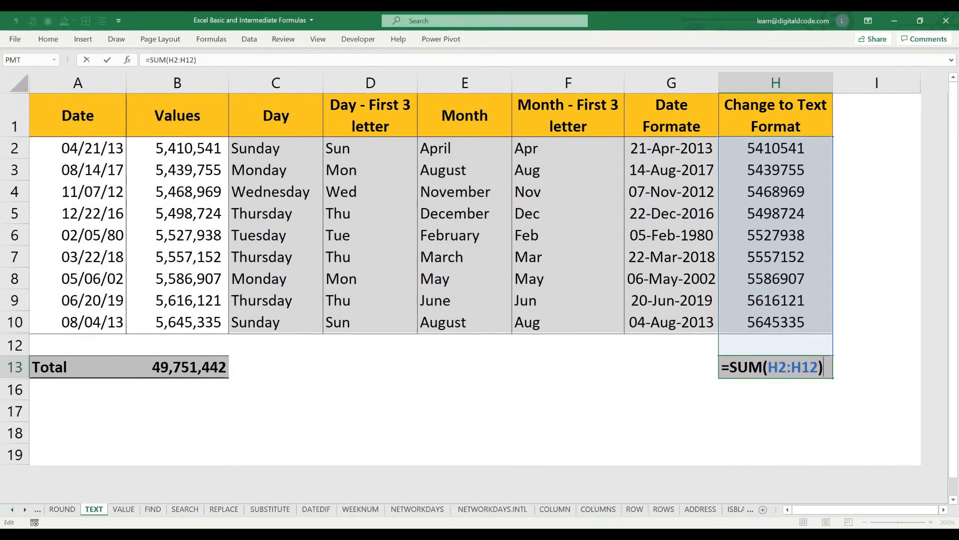
{"action": "key", "text": "ctrl+Return"}
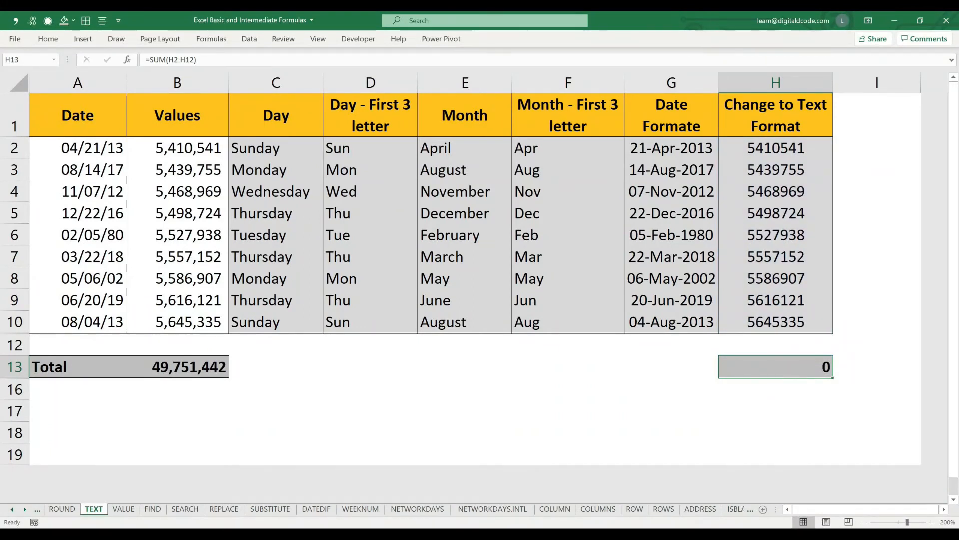
Switch to the VALUE sheet and select the text values in A2:A10
{"action": "key", "text": "ctrl+Page_Down"}
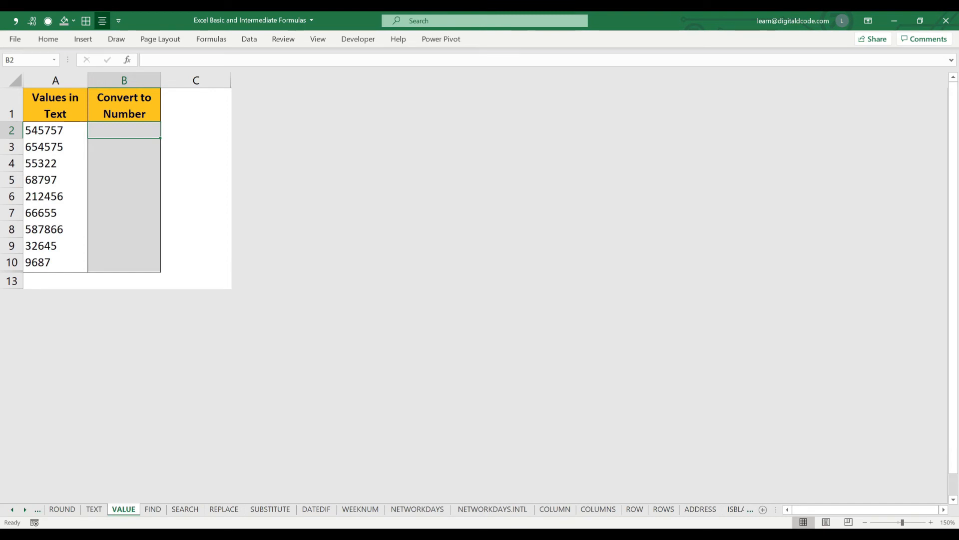
{"action": "key", "text": "Left"}
{"action": "key", "text": "ctrl+shift+Down"}
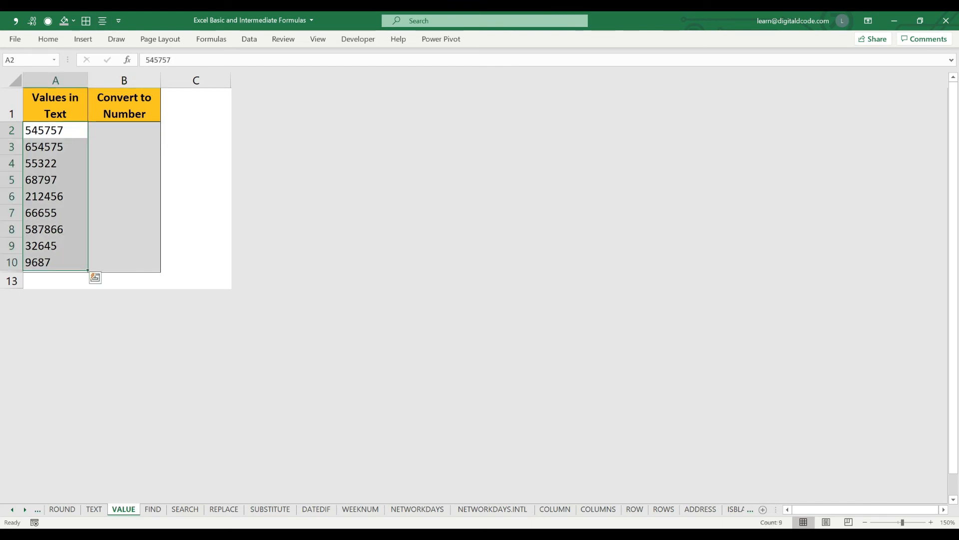
Enter the formula =SUM(A2:A10) in cell A13 to total the Values in Text column
{"action": "key", "text": "Down"}
{"action": "key", "text": "Down"}
{"action": "key", "text": "Down"}
{"action": "key", "text": "Down"}
{"action": "key", "text": "Down"}
{"action": "key", "text": "Down"}
{"action": "key", "text": "Down"}
{"action": "key", "text": "Down"}
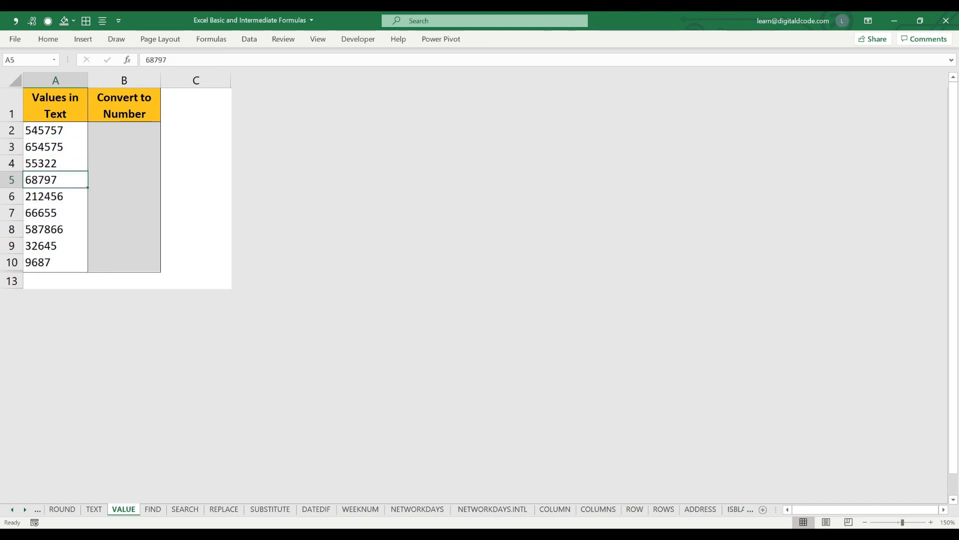
{"action": "key", "text": "Down"}
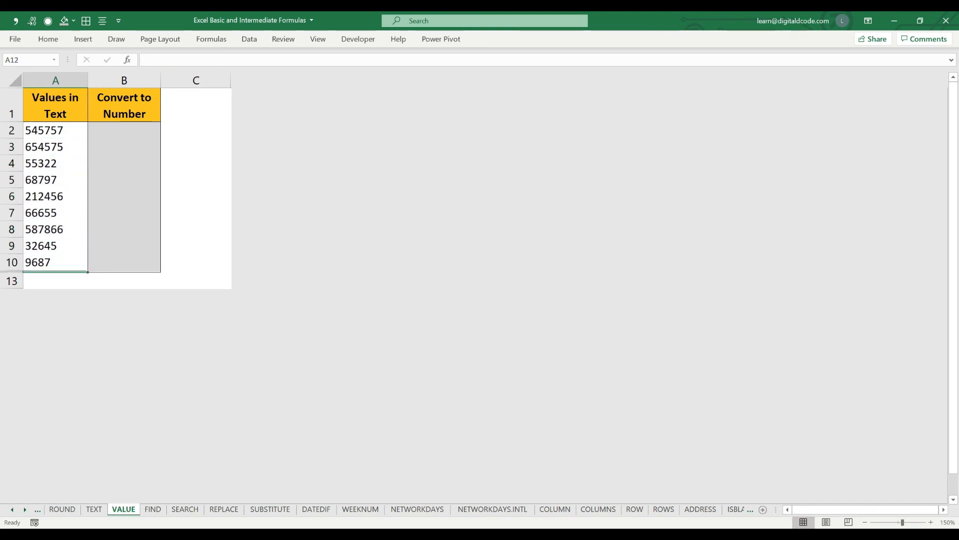
{"action": "type", "text": "=sum"}
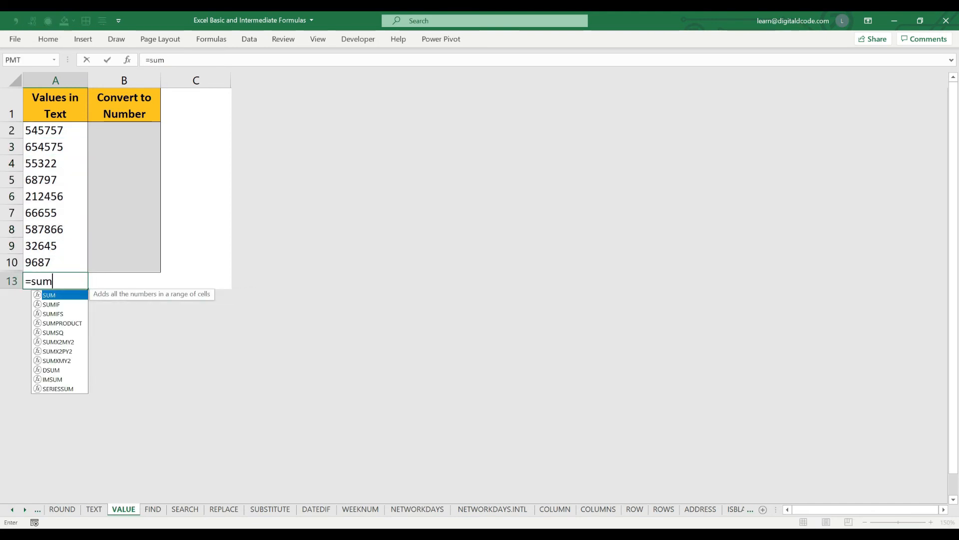
{"action": "key", "text": "Tab"}
{"action": "key", "text": "Up"}
{"action": "key", "text": "Up"}
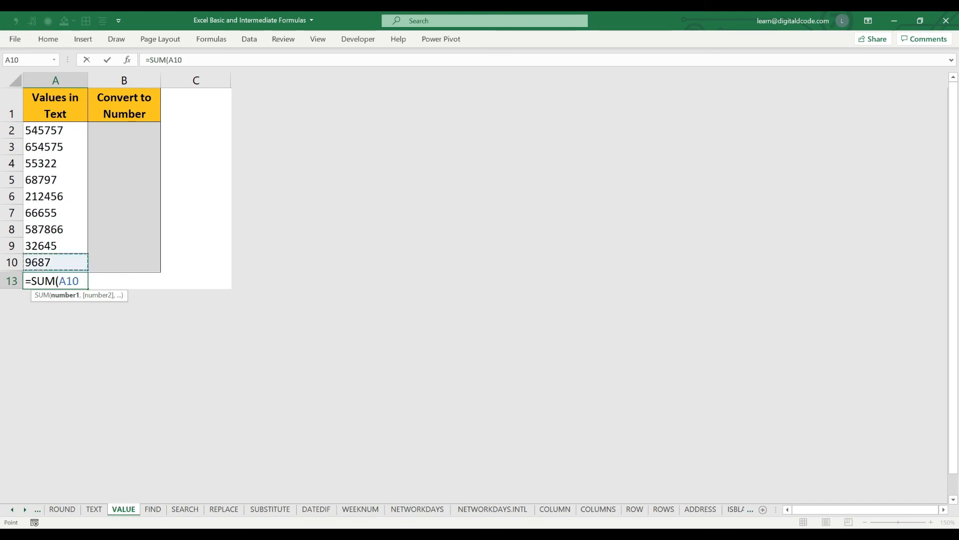
{"action": "key", "text": "shift+Up"}
{"action": "key", "text": "shift+Up"}
{"action": "key", "text": "shift+Up"}
{"action": "key", "text": "shift+Up"}
{"action": "key", "text": "shift+Up"}
{"action": "key", "text": "shift+Up"}
{"action": "key", "text": "shift+Up"}
{"action": "key", "text": "shift+Up"}
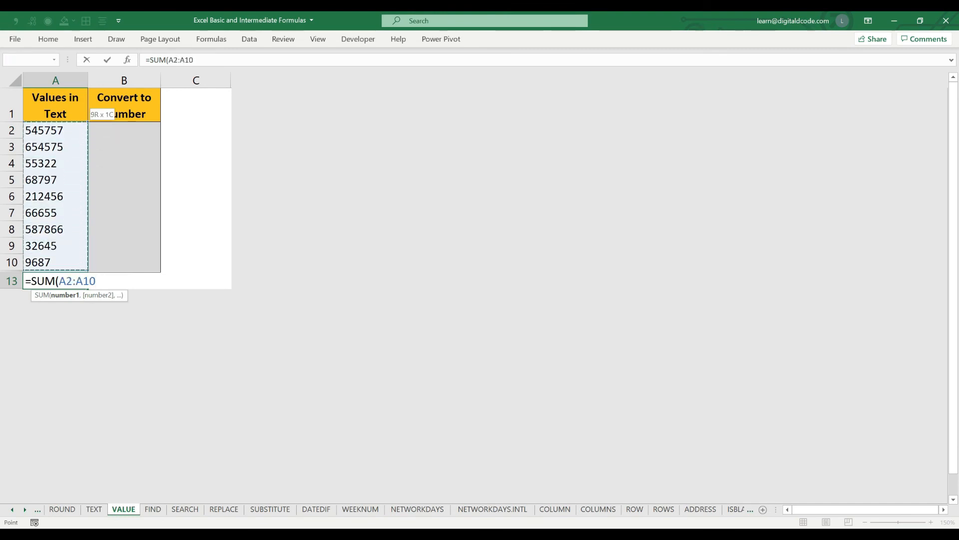
{"action": "key", "text": "Return"}
Select the text values from A10 up to A2 and examine their summary in the status bar
{"action": "key", "text": "Up"}
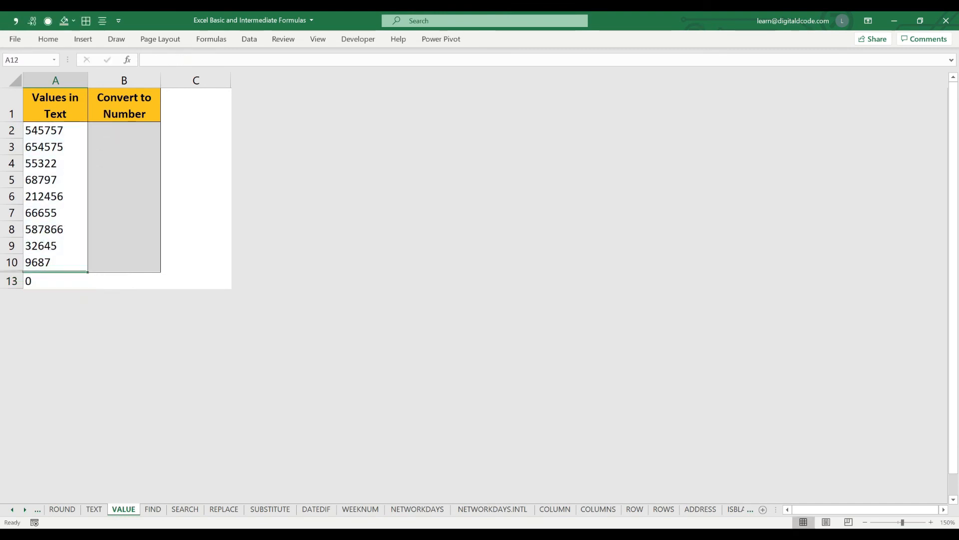
{"action": "key", "text": "Down"}
{"action": "key", "text": "Up"}
{"action": "key", "text": "Up"}
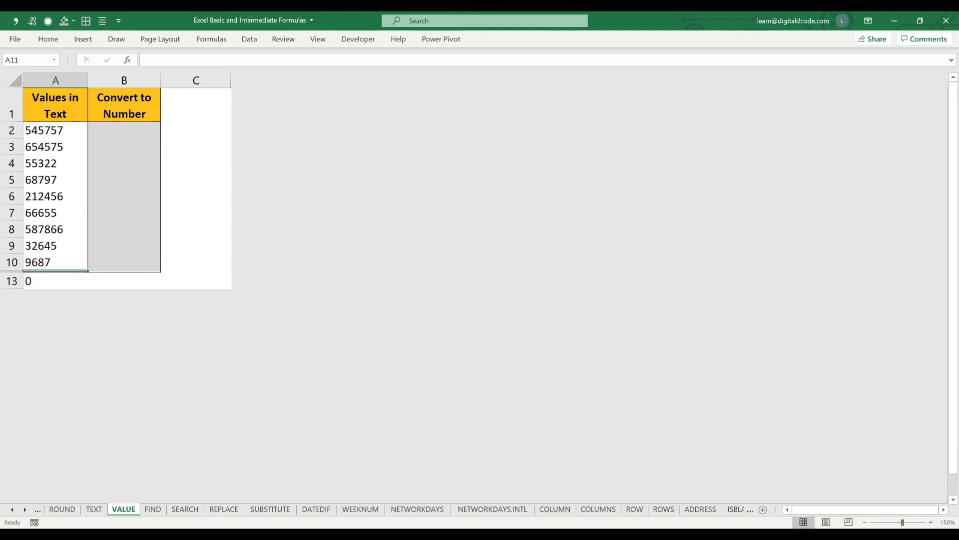
{"action": "key", "text": "Up"}
{"action": "key", "text": "shift+Up"}
{"action": "key", "text": "shift+Up"}
{"action": "key", "text": "shift+Up"}
{"action": "key", "text": "shift+Up"}
{"action": "key", "text": "shift+Up"}
{"action": "key", "text": "shift+Up"}
{"action": "key", "text": "shift+Up"}
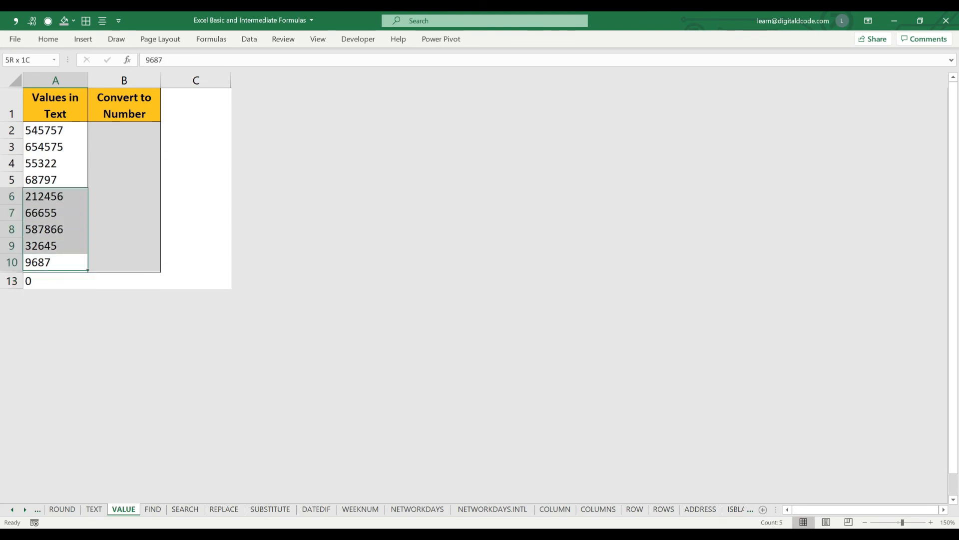
{"action": "key", "text": "shift+Up"}
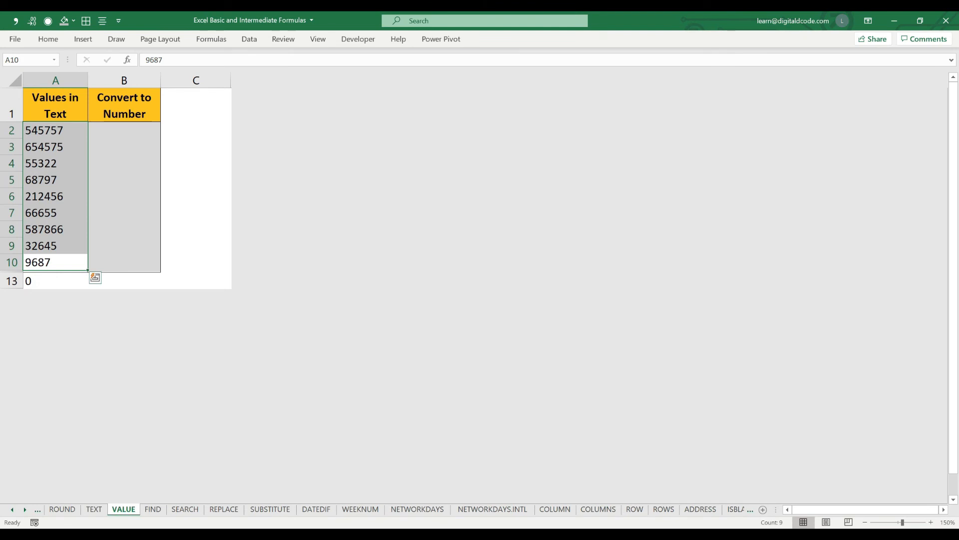
Enter the formula =VALUE(A2) in cell B2 to convert the first text value to a number
{"action": "key", "text": "Right"}
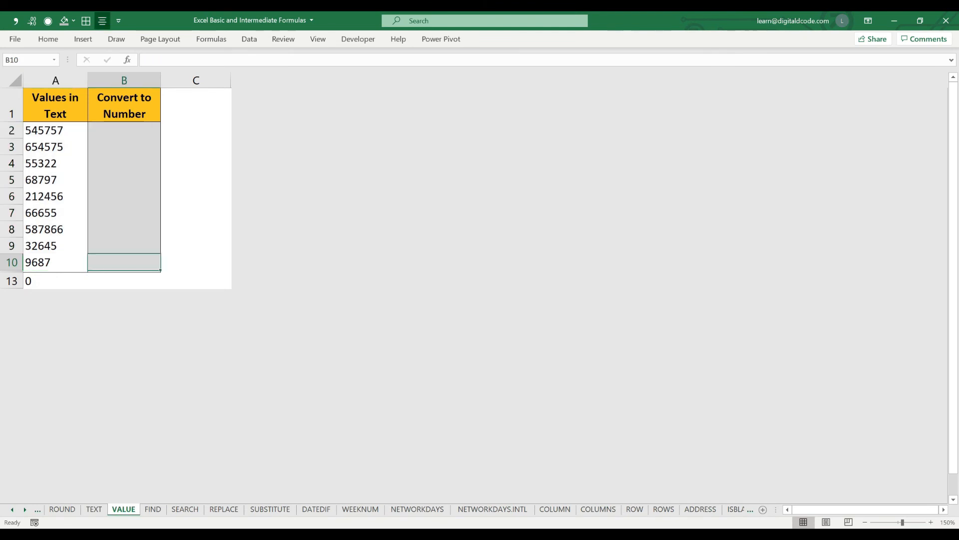
{"action": "key", "text": "Up"}
{"action": "key", "text": "Up"}
{"action": "key", "text": "Up"}
{"action": "key", "text": "Up"}
{"action": "key", "text": "Up"}
{"action": "key", "text": "Up"}
{"action": "key", "text": "Up"}
{"action": "key", "text": "Up"}
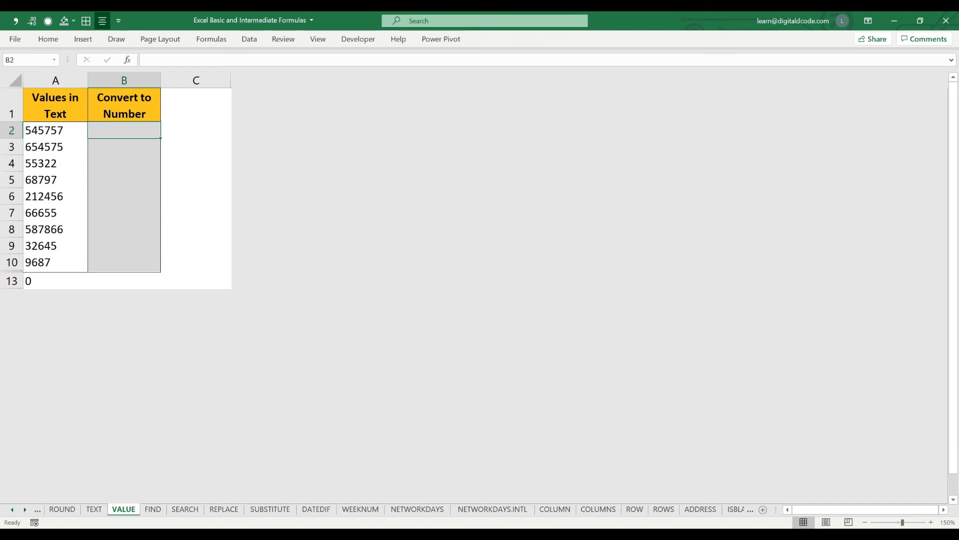
{"action": "type", "text": "=va"}
{"action": "key", "text": "Tab"}
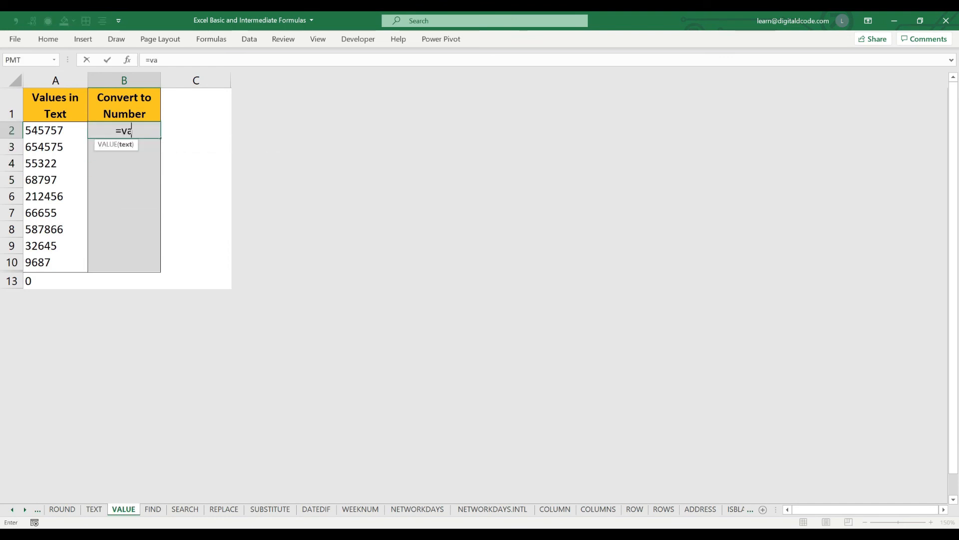
{"action": "key", "text": "Left"}
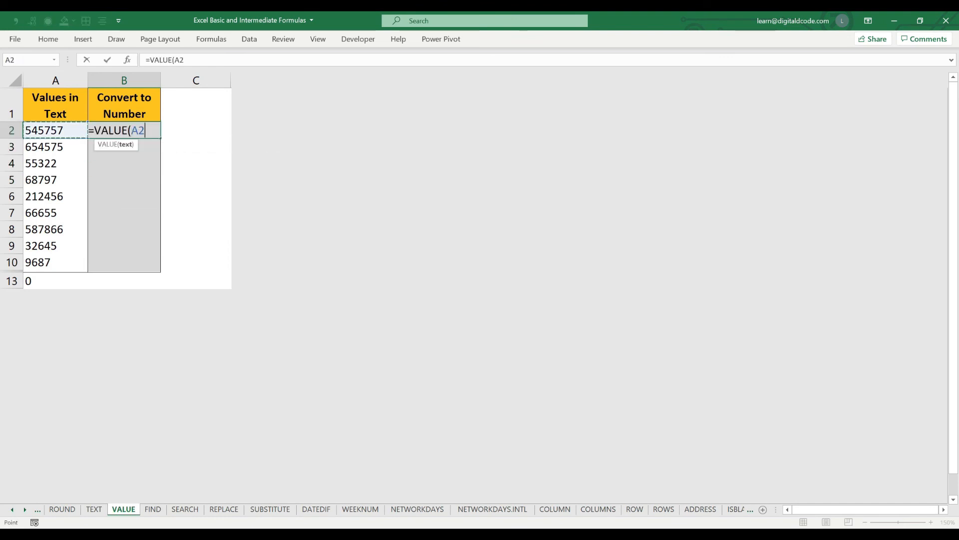
{"action": "key", "text": "Return"}
{"action": "key", "text": "Up"}
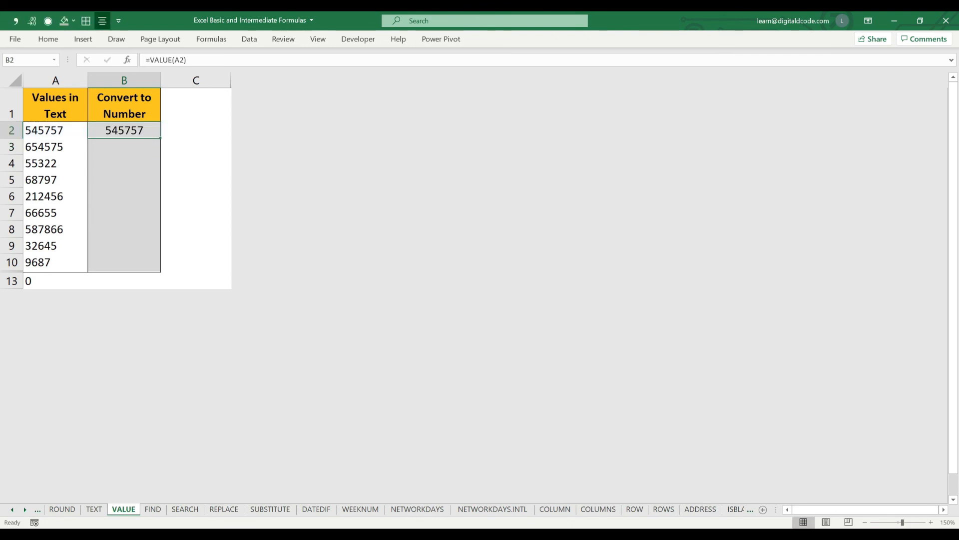
Copy the VALUE formula from B2 down the Convert to Number column through B10
{"action": "key", "text": "ctrl+c"}
{"action": "key", "text": "shift+Down"}
{"action": "key", "text": "shift+Down"}
{"action": "key", "text": "shift+Down"}
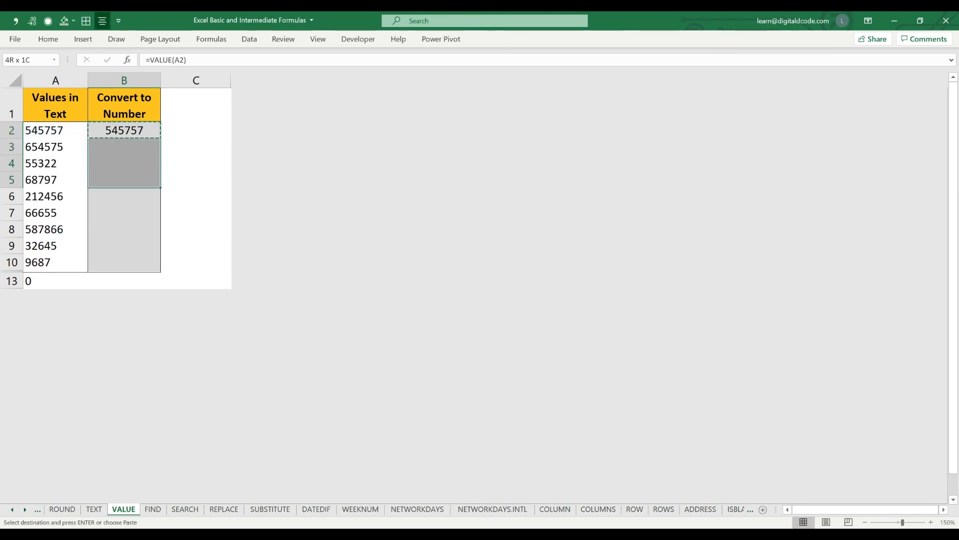
{"action": "key", "text": "shift+Down"}
{"action": "key", "text": "shift+Down"}
{"action": "key", "text": "shift+Down"}
{"action": "key", "text": "shift+Down"}
{"action": "key", "text": "shift+Down"}
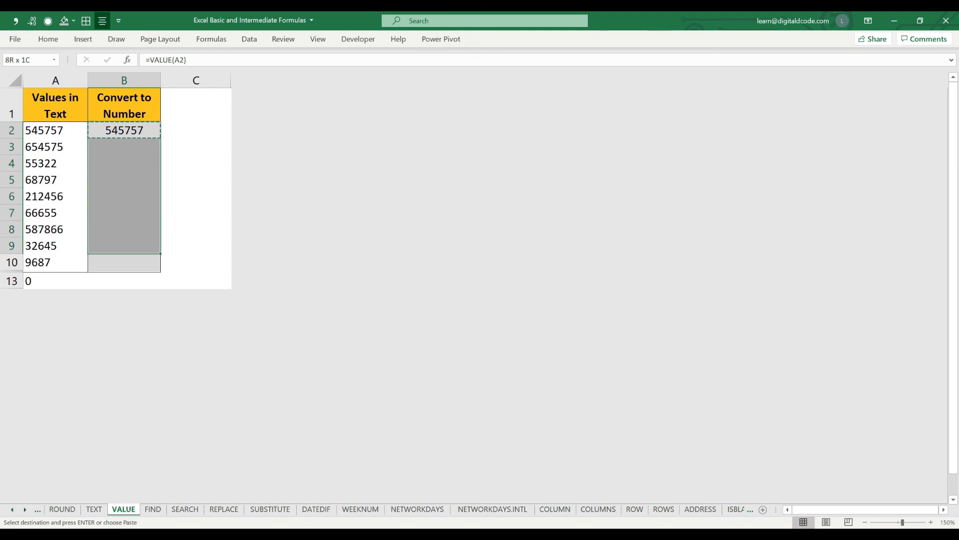
{"action": "key", "text": "Return"}
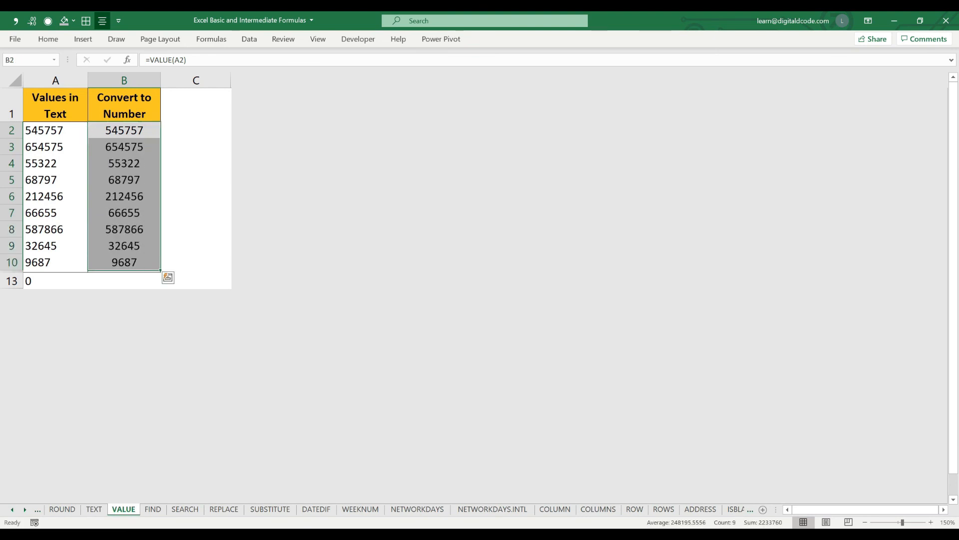
Copy the SUM formula from A13 to B13 to total the Convert to Number column
{"action": "key", "text": "Down"}
{"action": "key", "text": "Down"}
{"action": "key", "text": "Down"}
{"action": "key", "text": "Down"}
{"action": "key", "text": "Down"}
{"action": "key", "text": "Down"}
{"action": "key", "text": "Down"}
{"action": "key", "text": "Down"}
{"action": "key", "text": "Down"}
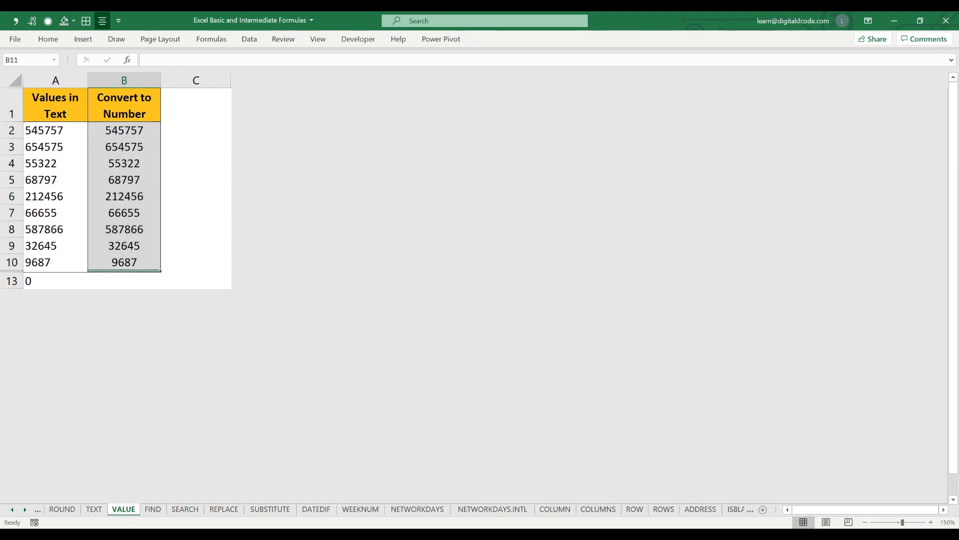
{"action": "key", "text": "Down"}
{"action": "key", "text": "Left"}
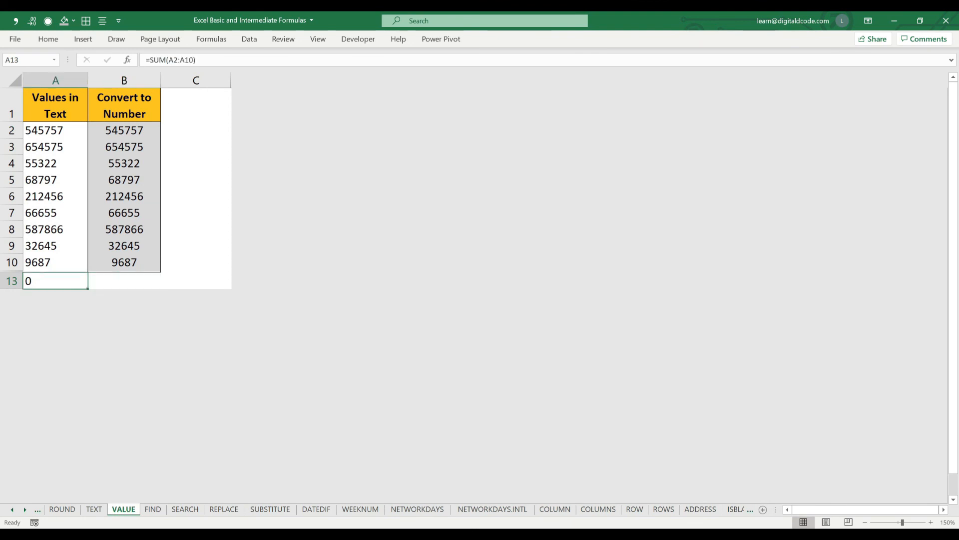
{"action": "key", "text": "ctrl+c"}
{"action": "key", "text": "Right"}
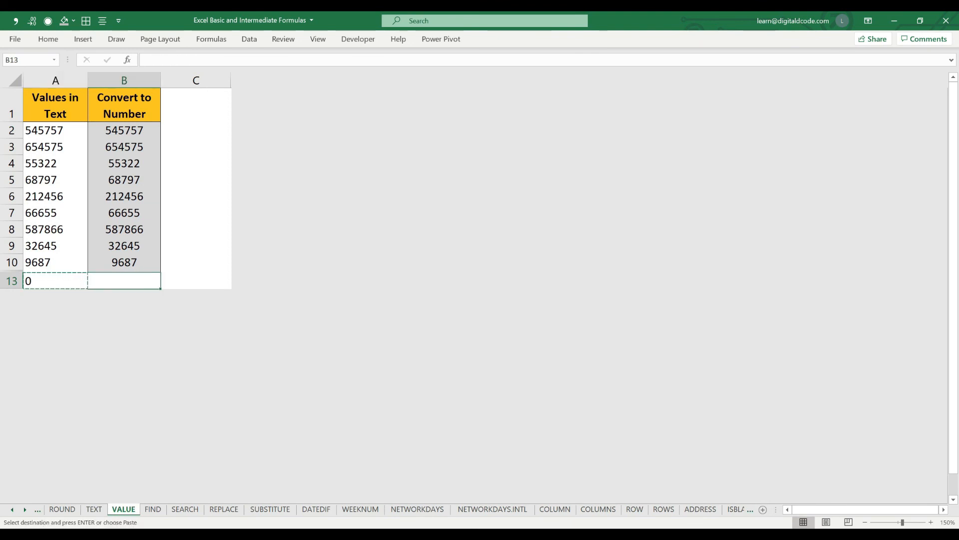
{"action": "key", "text": "Return"}
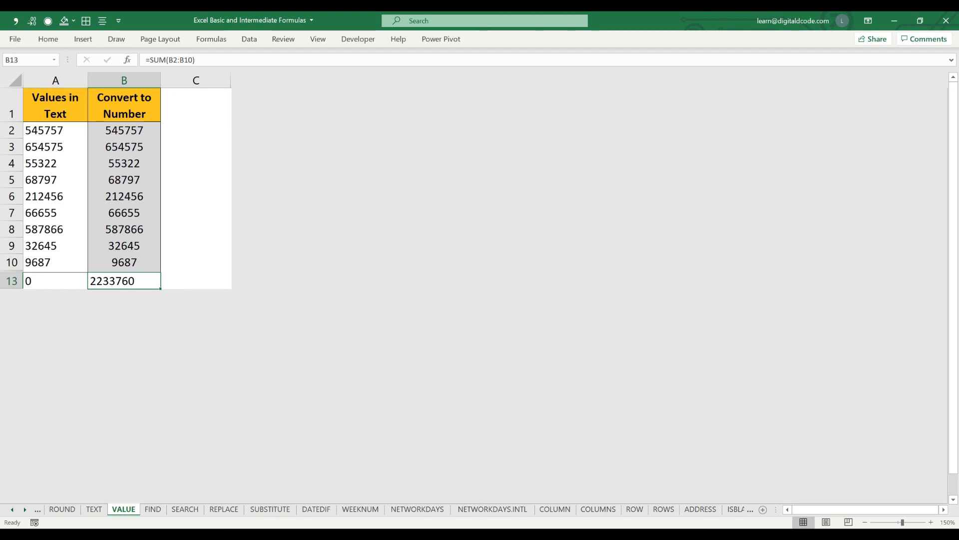
Format B2:B13 with the comma style and no decimal places
{"action": "left_click_drag", "start_coordinate": [124, 130], "coordinate": [124, 282]}
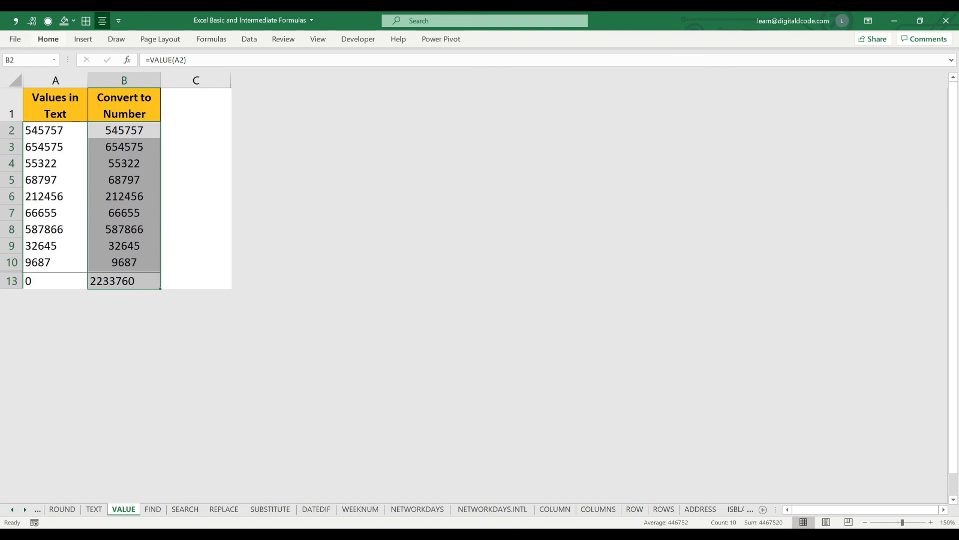
{"action": "left_click", "coordinate": [48, 39]}
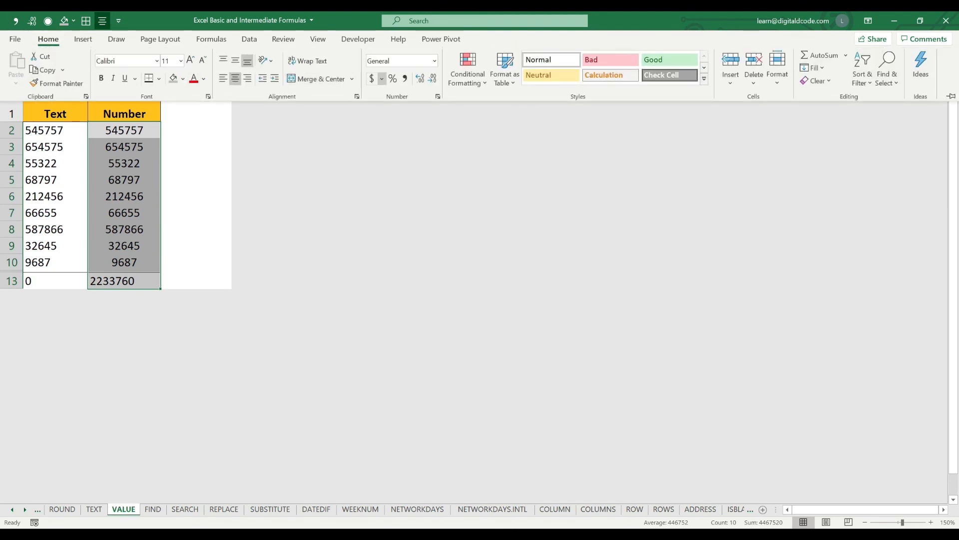
{"action": "left_click", "coordinate": [405, 79]}
{"action": "left_click", "coordinate": [432, 78]}
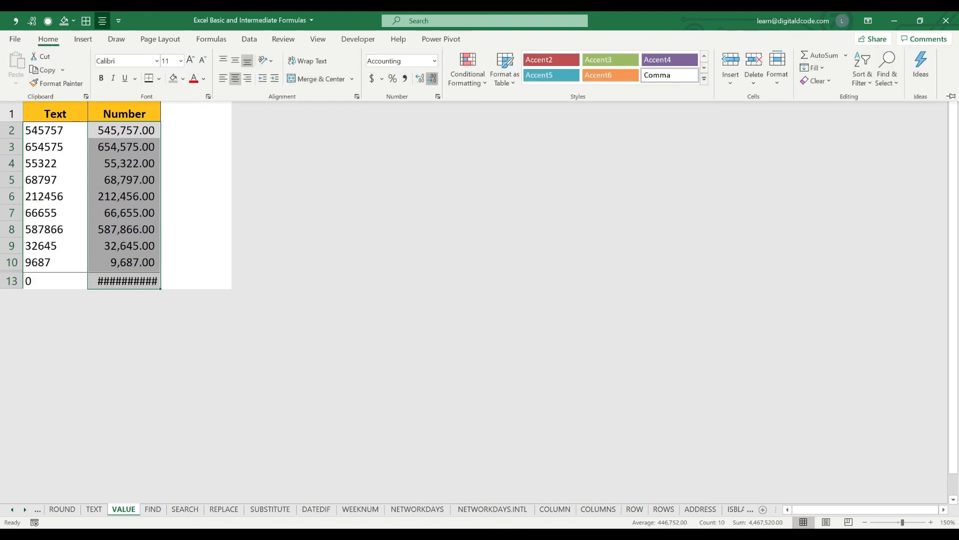
{"action": "left_click", "coordinate": [432, 78]}
{"action": "key", "text": "Escape"}
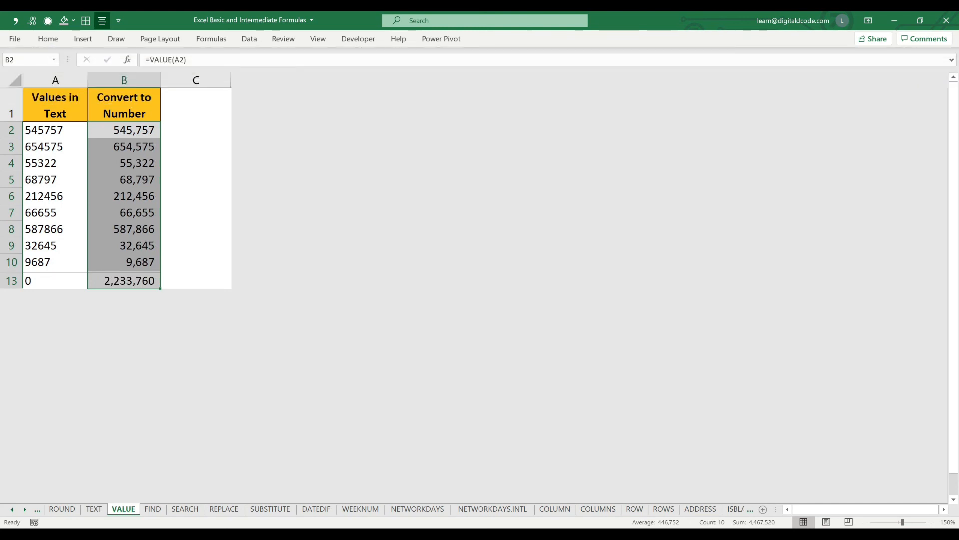
Apply the comma style to the Values in Text range A2:A13 and decrease its decimal places
{"action": "left_click", "coordinate": [55, 130]}
{"action": "left_click_drag", "start_coordinate": [55, 130], "coordinate": [55, 281]}
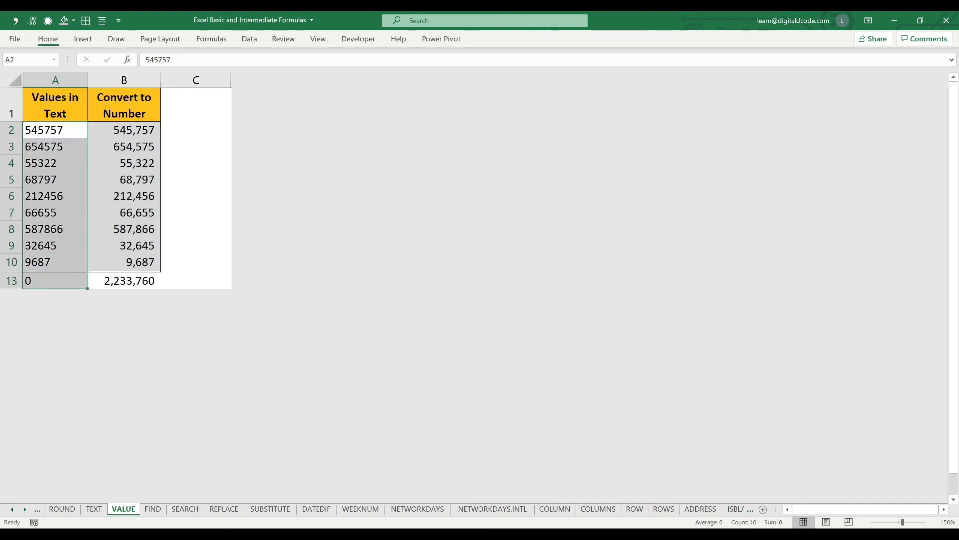
{"action": "left_click", "coordinate": [48, 39]}
{"action": "left_click", "coordinate": [405, 78]}
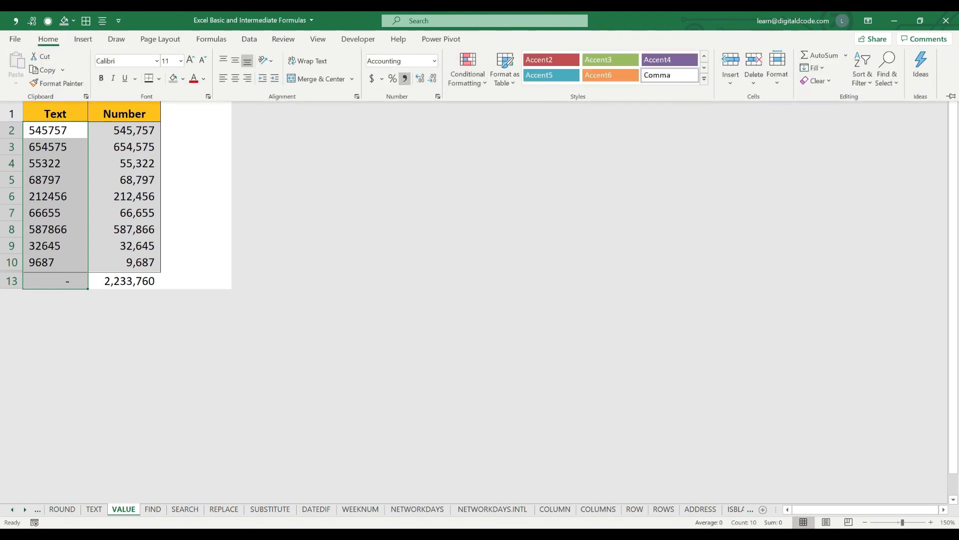
{"action": "left_click", "coordinate": [431, 79]}
{"action": "key", "text": "Escape"}
Compare the formatting of the numbers in the Convert to Number column with the text values in A2:A10
{"action": "left_click_drag", "start_coordinate": [124, 130], "coordinate": [124, 245]}
{"action": "left_click_drag", "start_coordinate": [56, 130], "coordinate": [56, 262]}
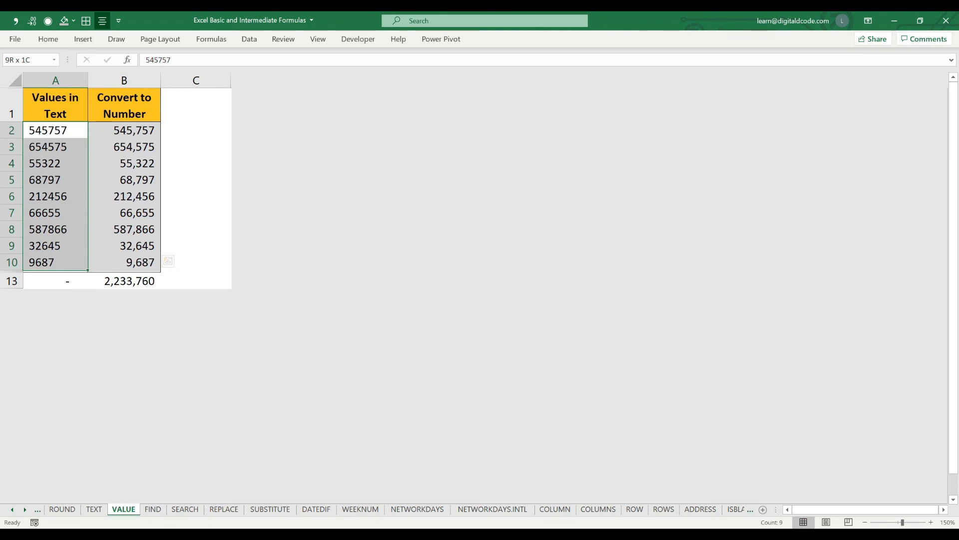
{"action": "left_click", "coordinate": [195, 213]}
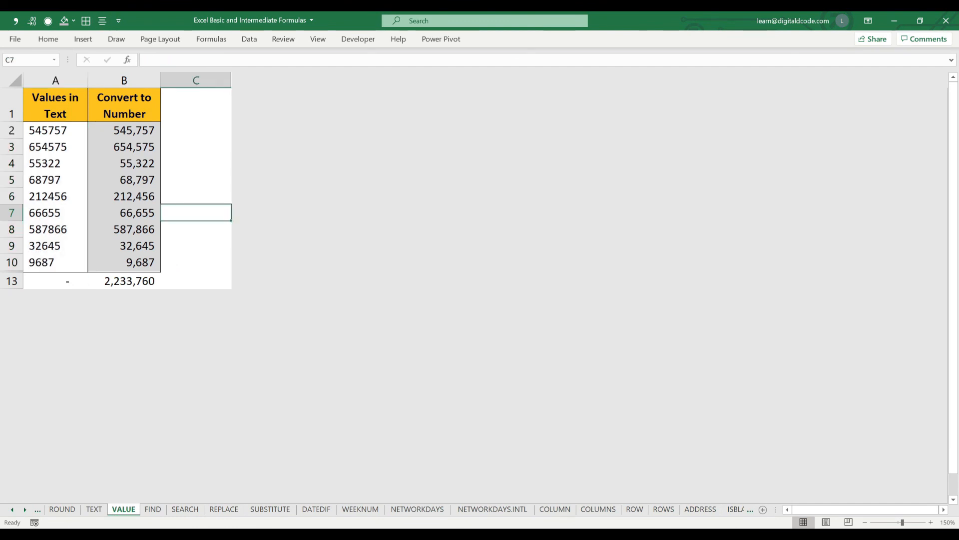